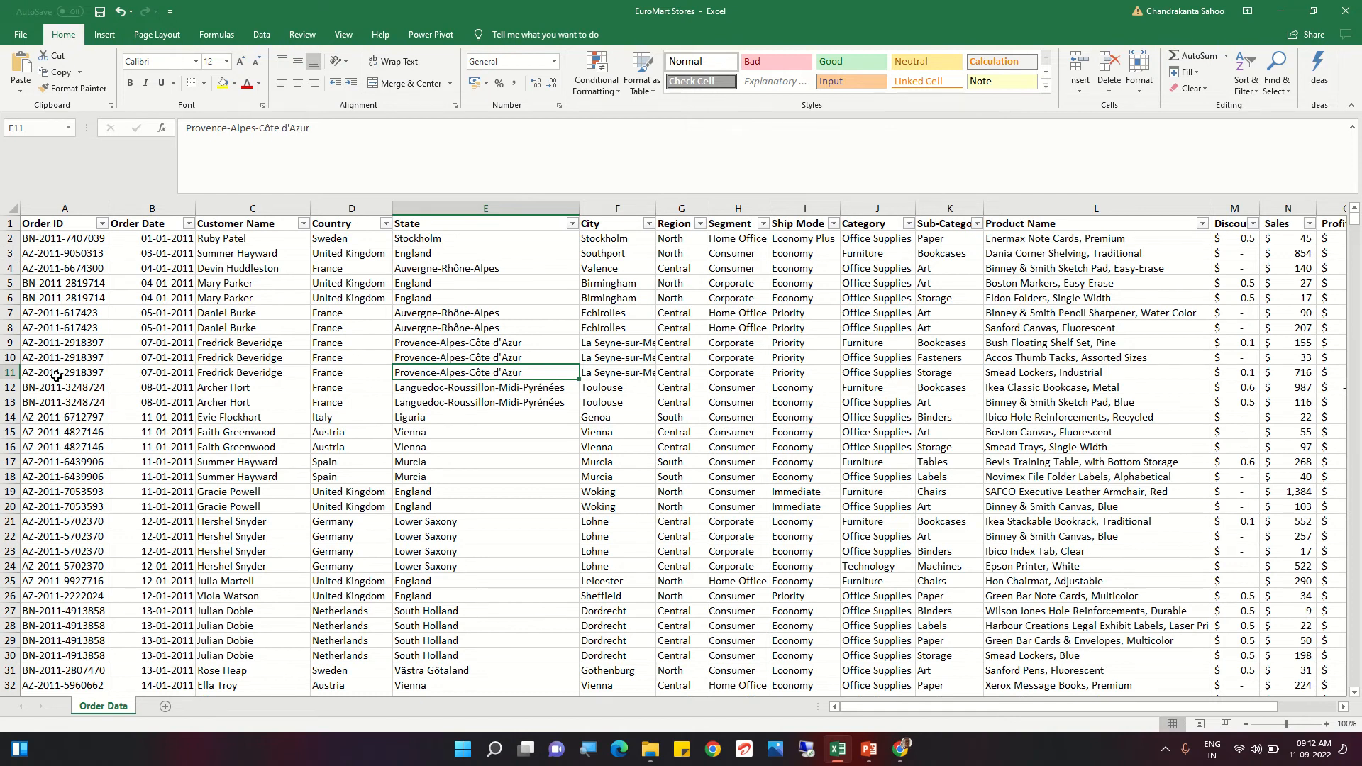
# Step: Select all the Order ID entries down to the last record and return to the start of the sheet
pyautogui.click(40, 242)
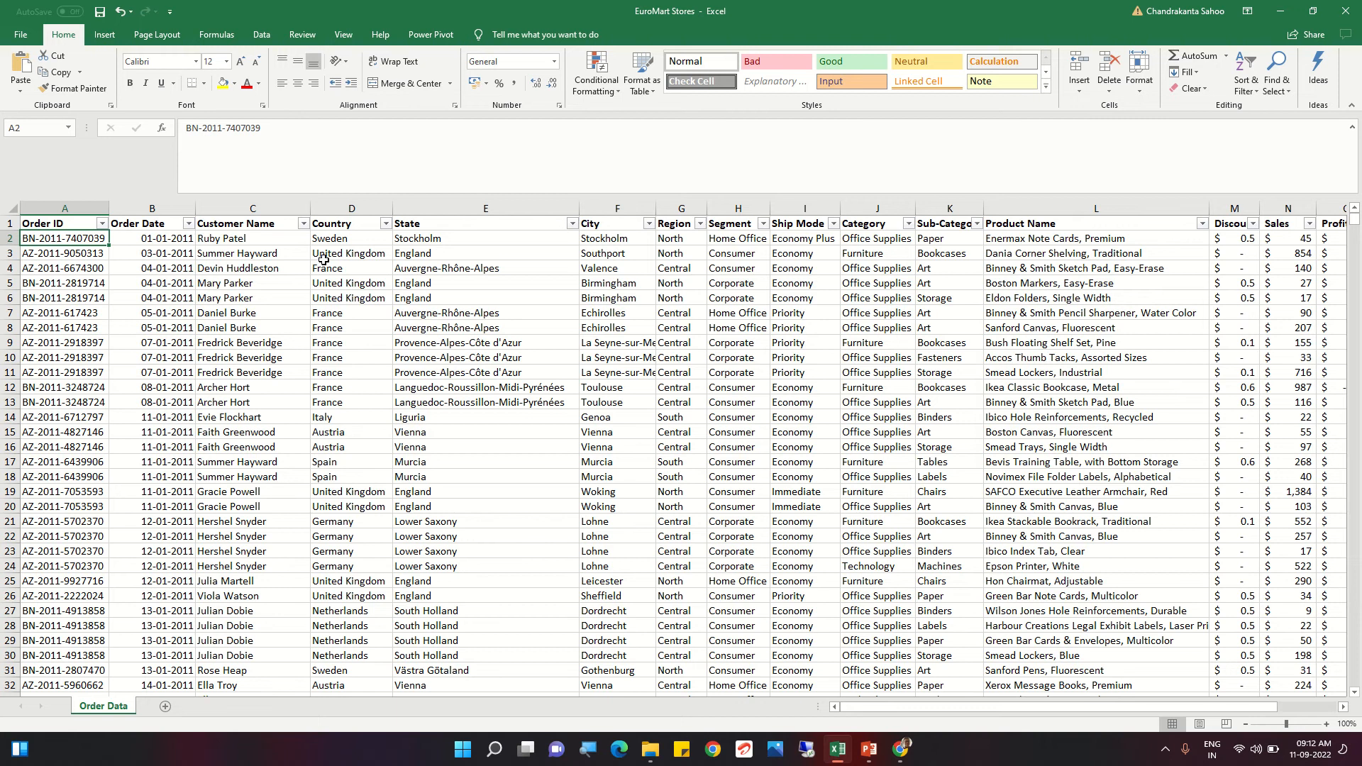
pyautogui.hotkey('ctrl', 'shift', 'Down')
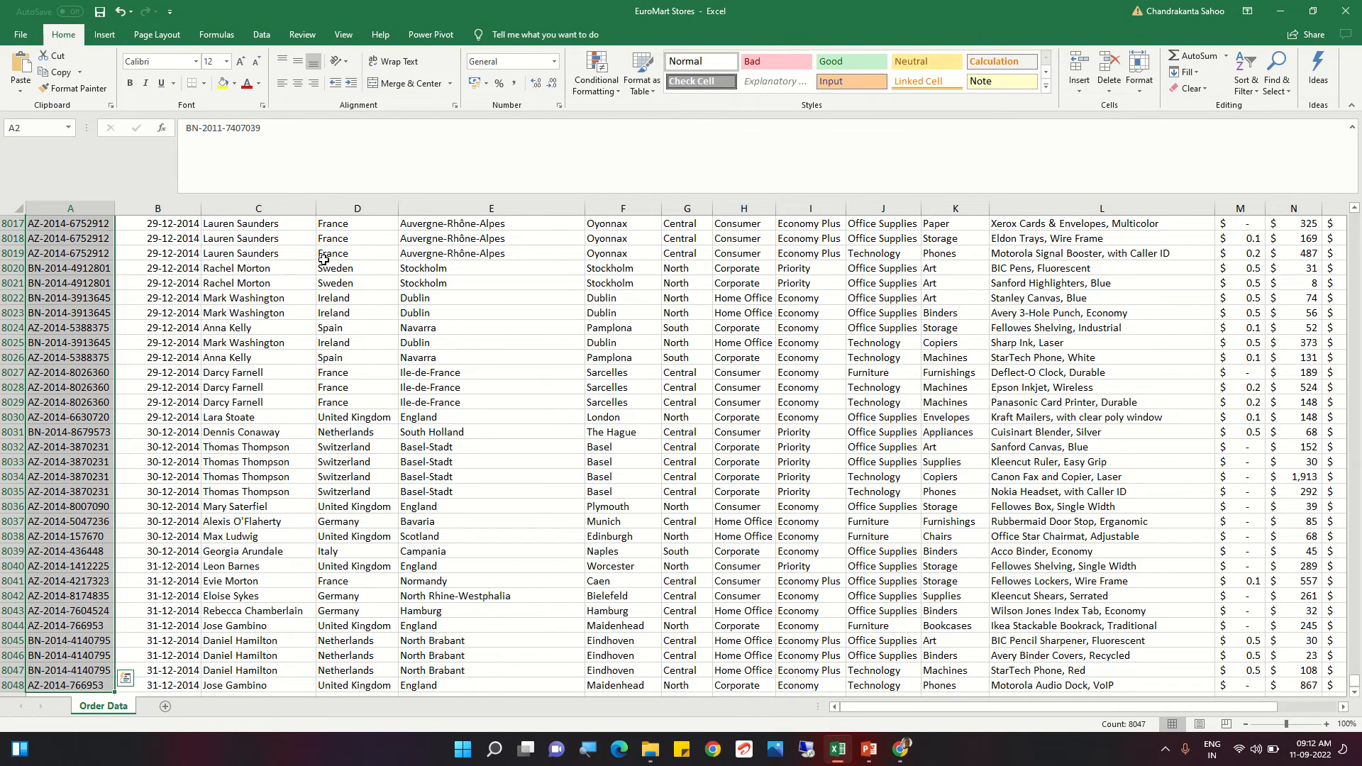
pyautogui.hotkey('ctrl', 'Home')
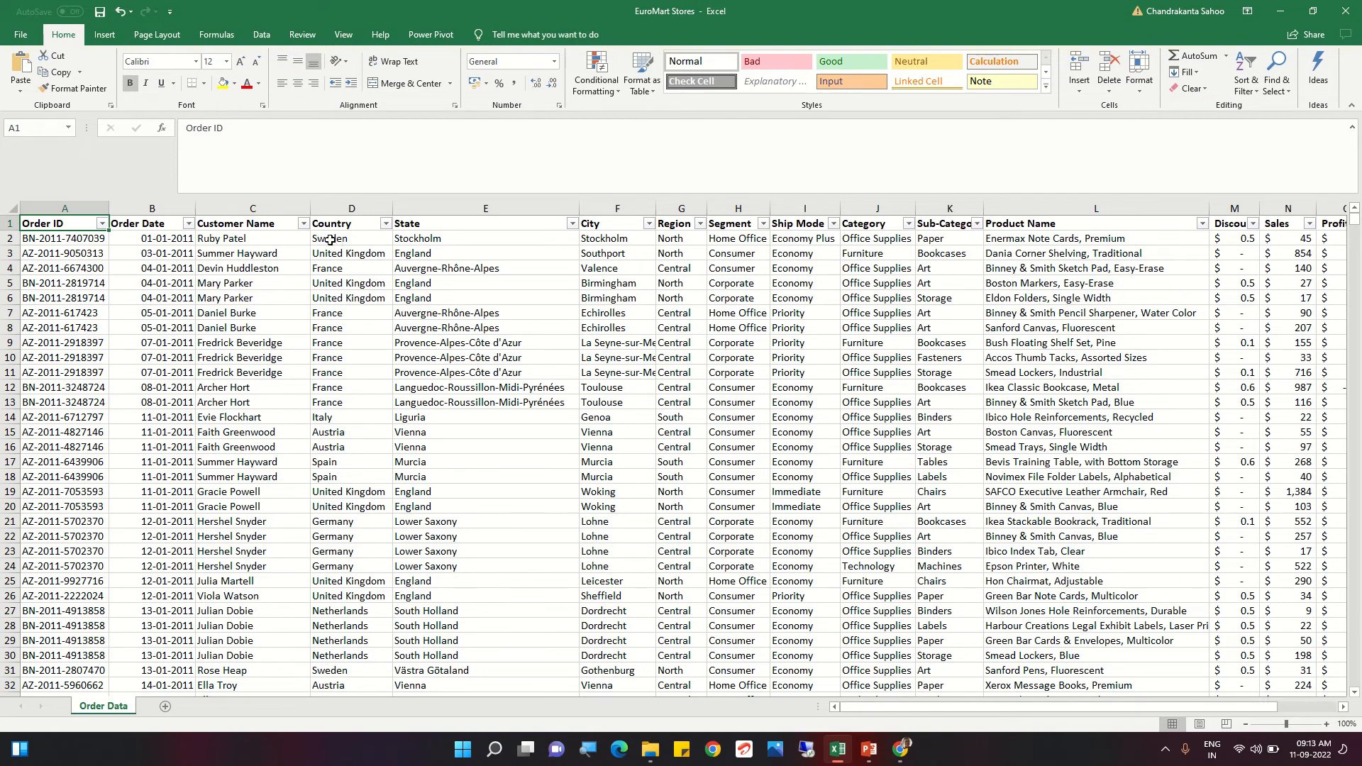
# Step: Review the countries listed in the Country column's filter, keeping all of them selected
pyautogui.click(378, 225)
pyautogui.click(385, 224)
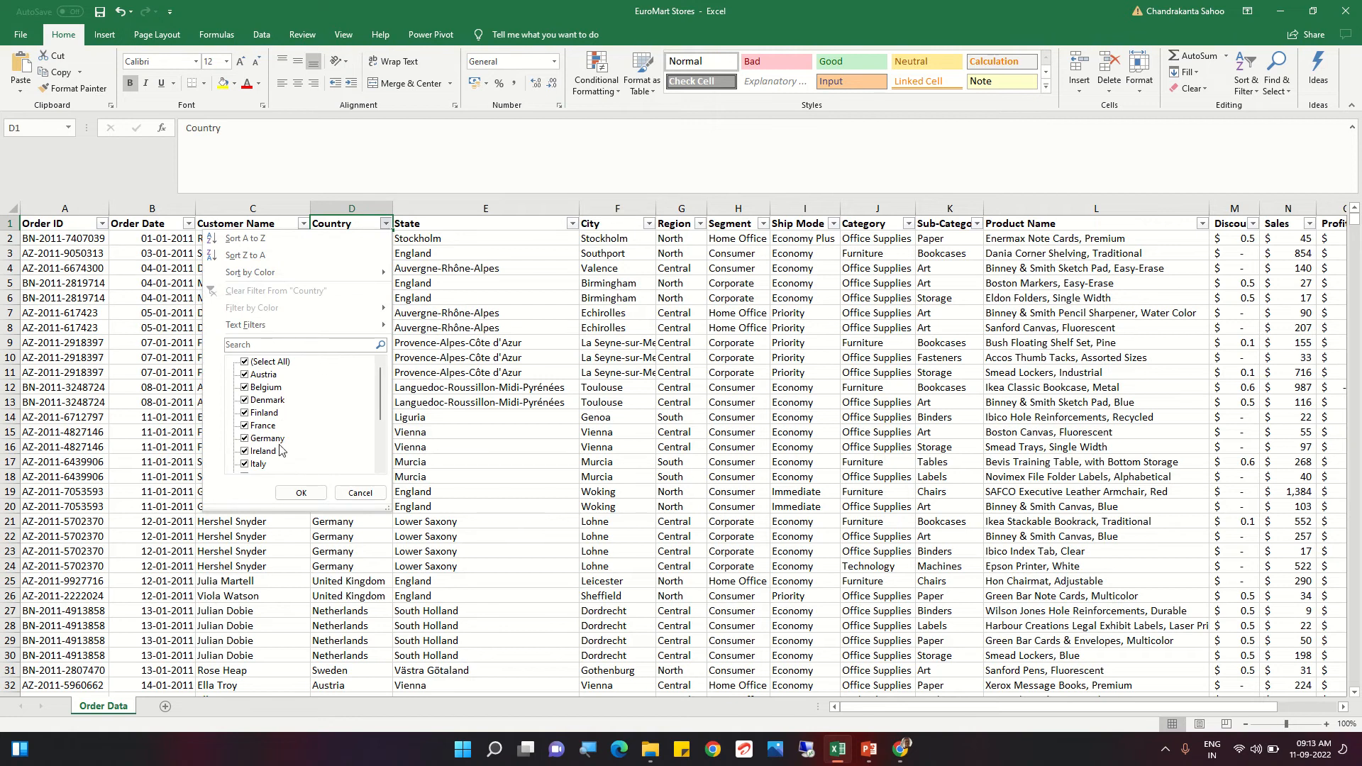
pyautogui.scroll(-1, 280, 447)
pyautogui.scroll(-1, 280, 449)
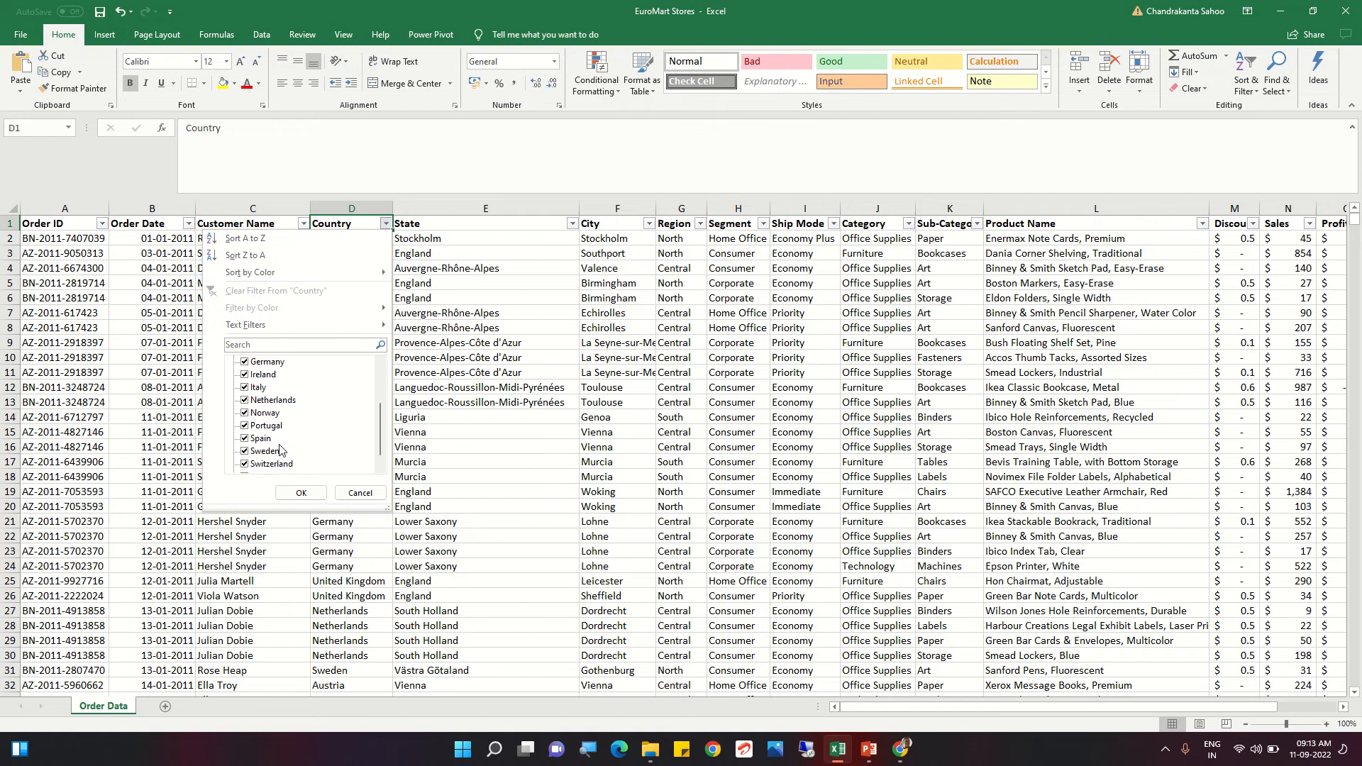
pyautogui.scroll(-1, 280, 448)
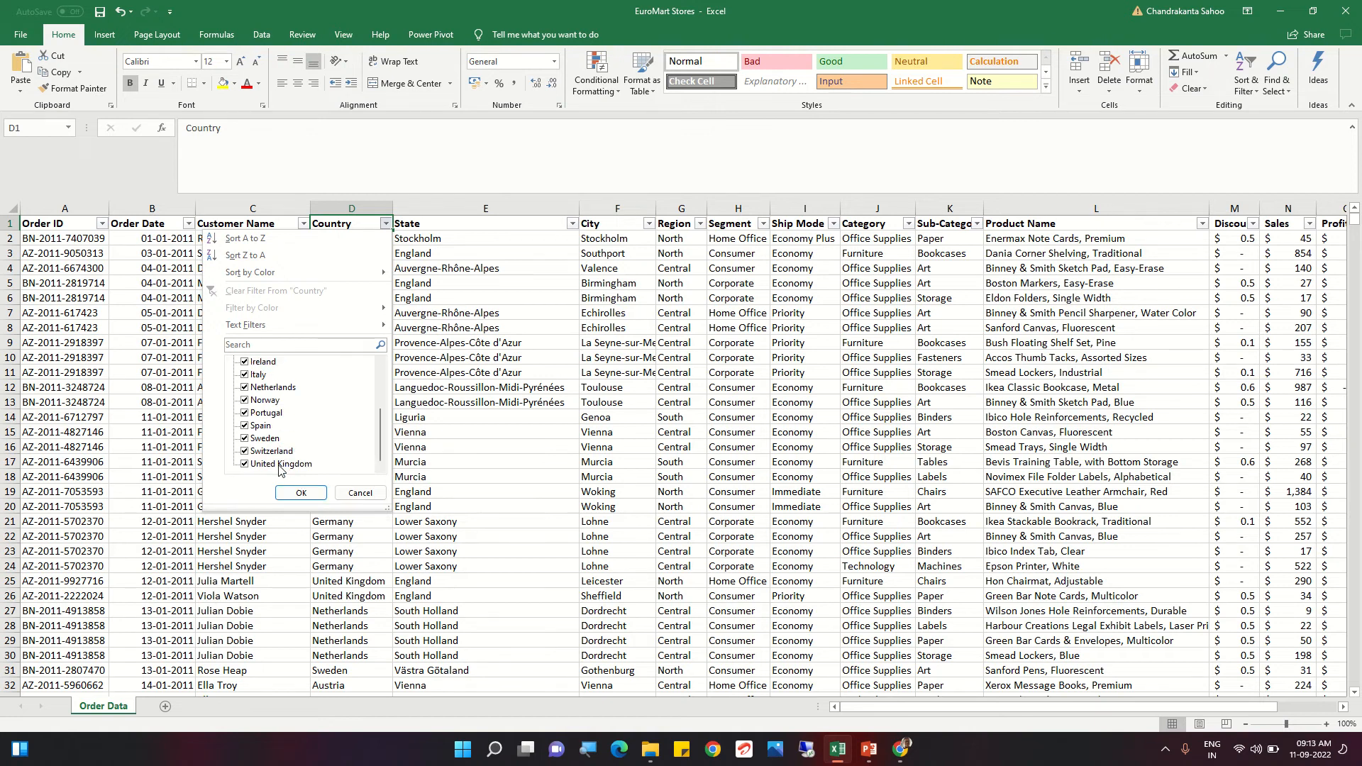
pyautogui.click(307, 494)
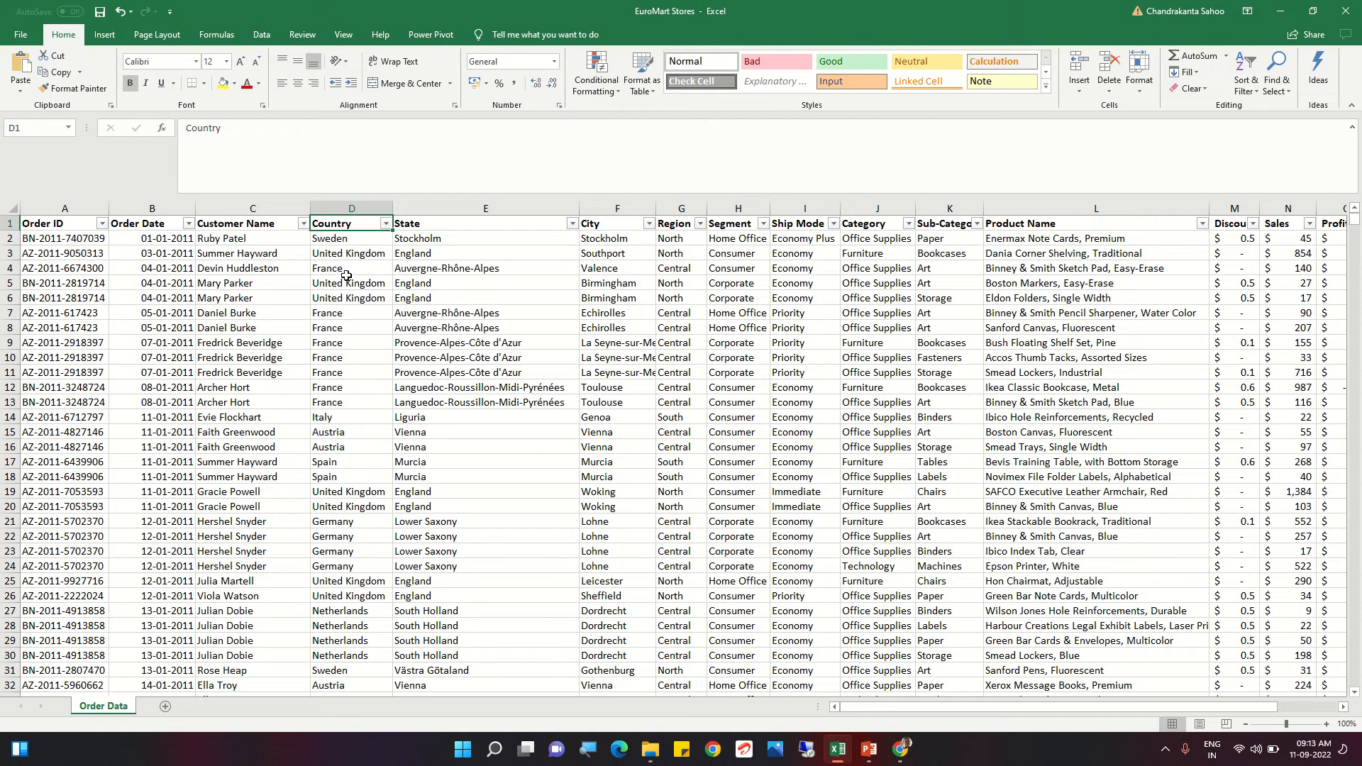
# Step: Review the states listed in the State column's filter, keeping all of them selected
pyautogui.click(435, 235)
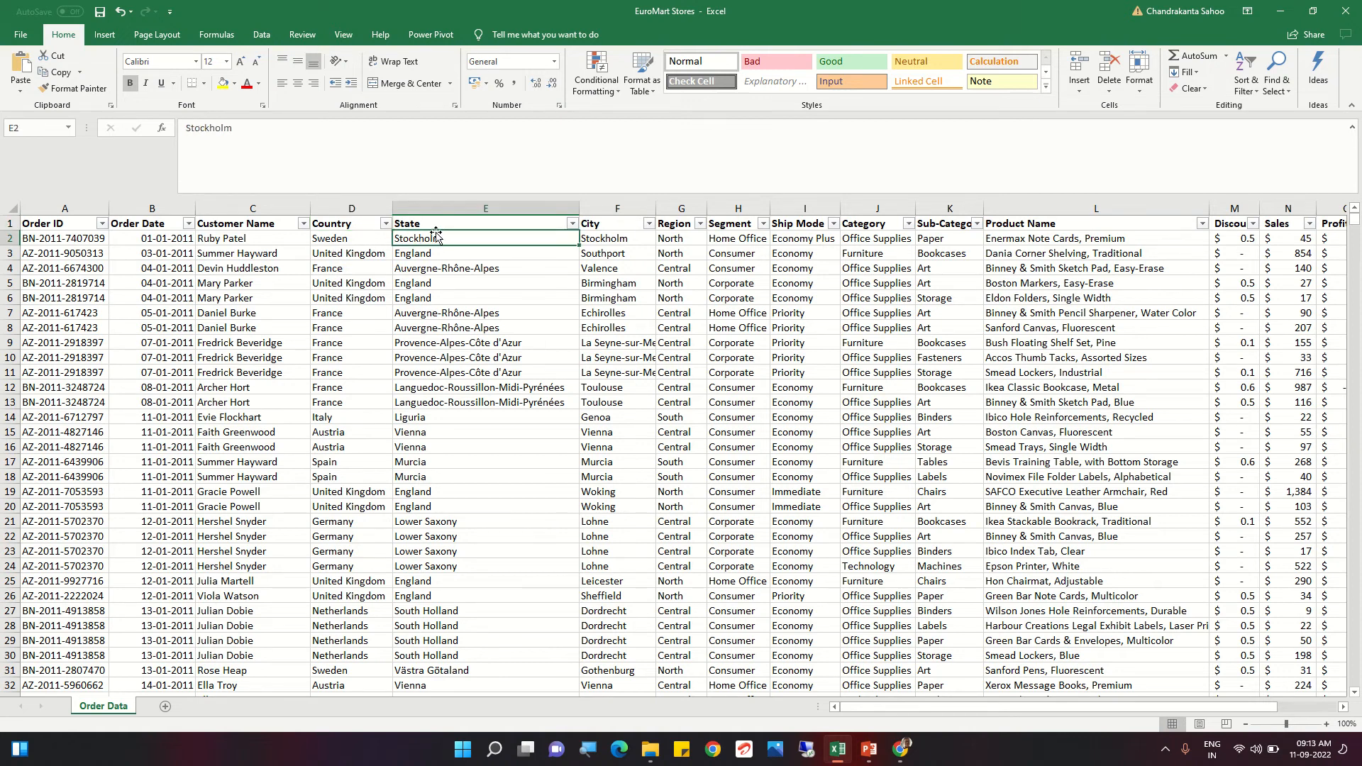
pyautogui.click(574, 223)
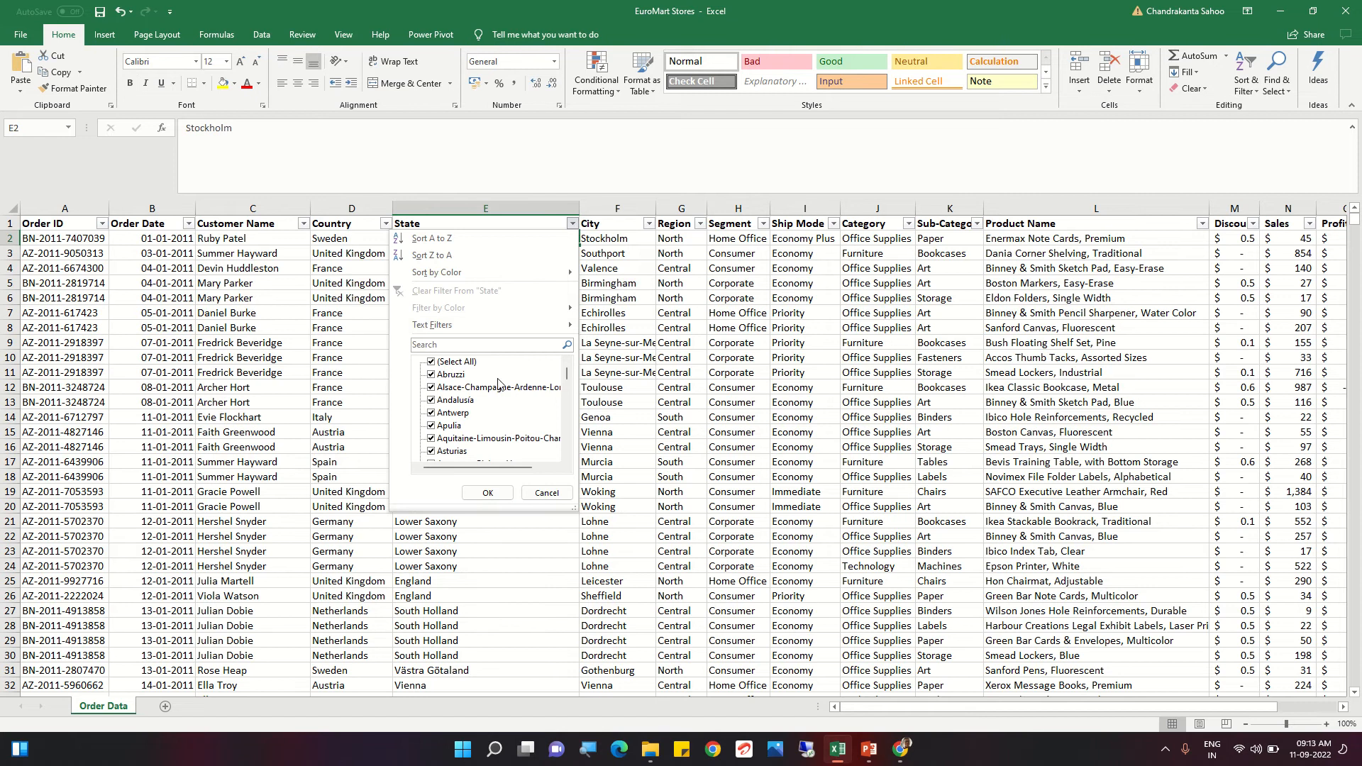
pyautogui.scroll(-2, 473, 422)
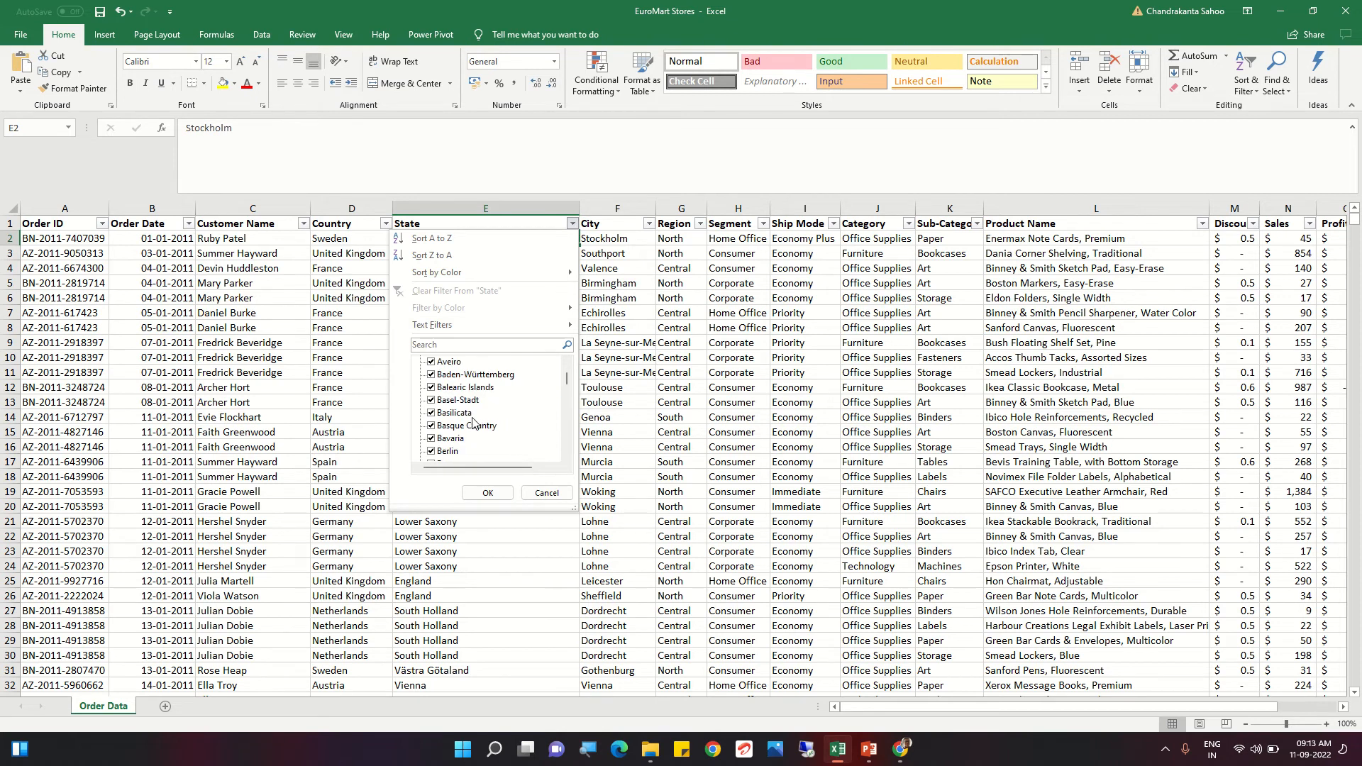
pyautogui.scroll(-2, 475, 423)
pyautogui.click(488, 495)
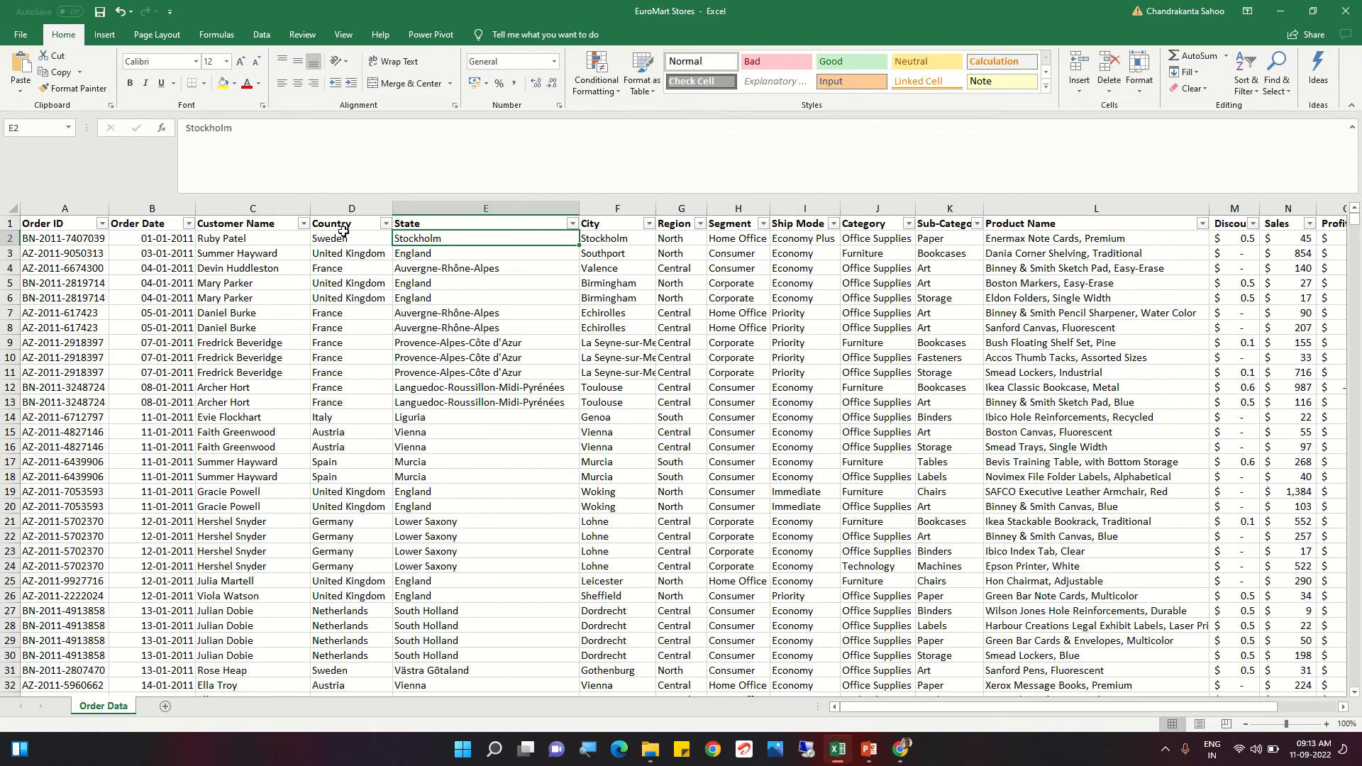
# Step: Filter the Country column to show only Austria
pyautogui.click(386, 224)
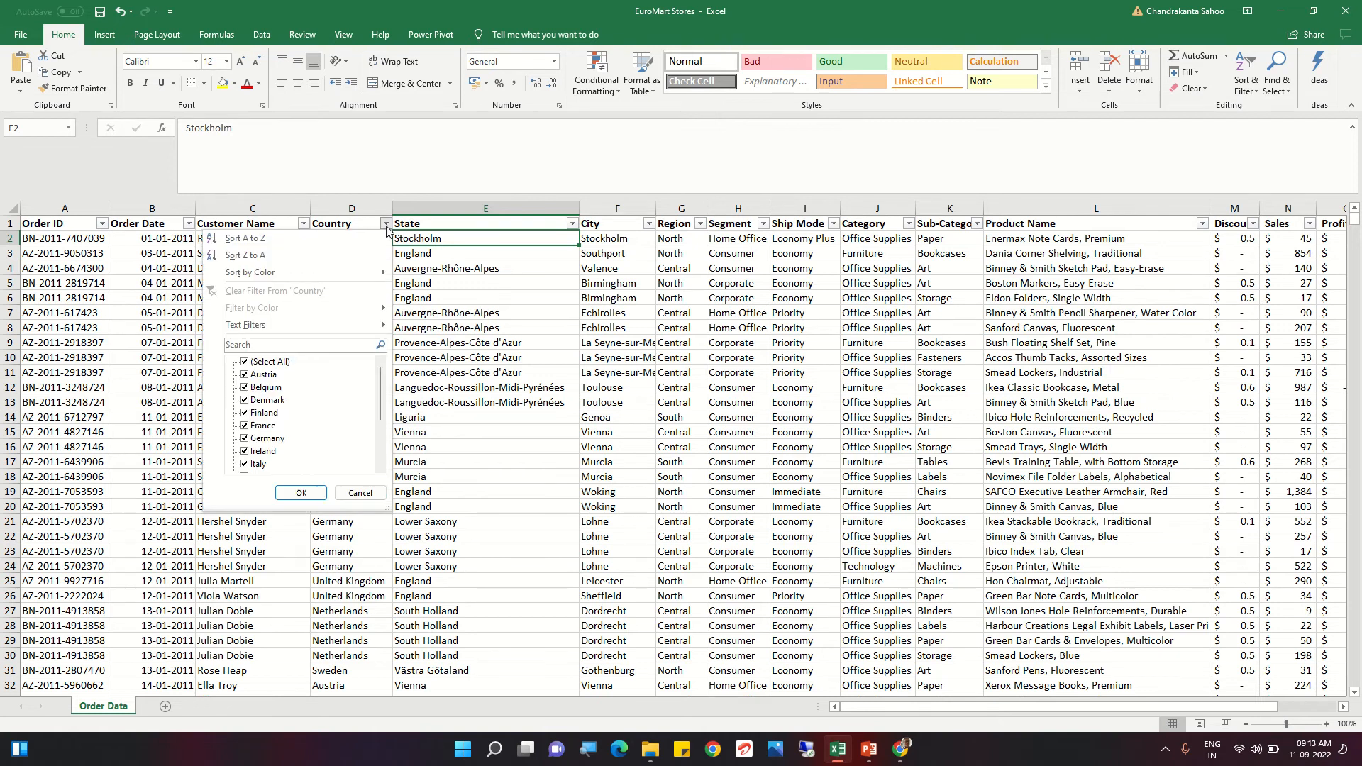
pyautogui.click(261, 362)
pyautogui.click(244, 376)
pyautogui.click(300, 493)
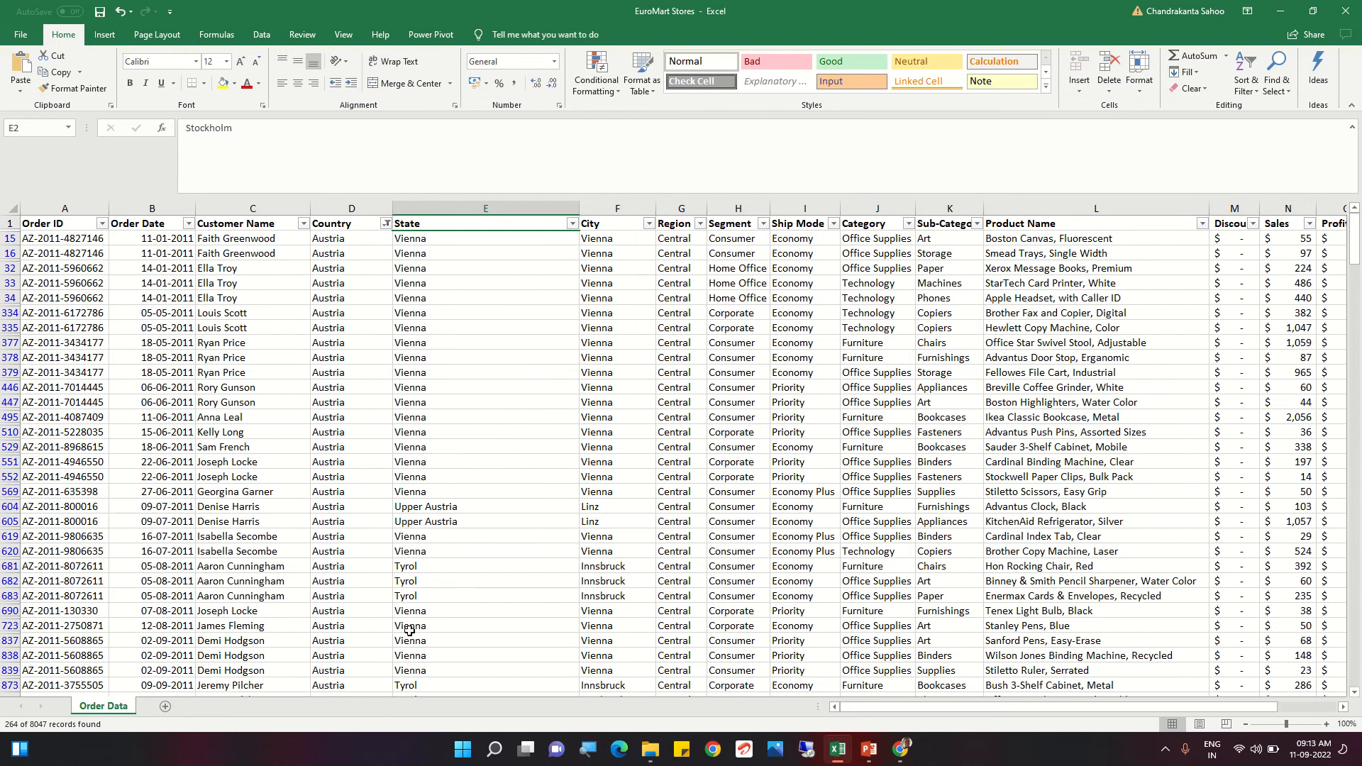
# Step: Examine the filtered records and the states offered in the State column's filter for Austria
pyautogui.scroll(-1, 409, 621)
pyautogui.scroll(1, 488, 292)
pyautogui.click(572, 224)
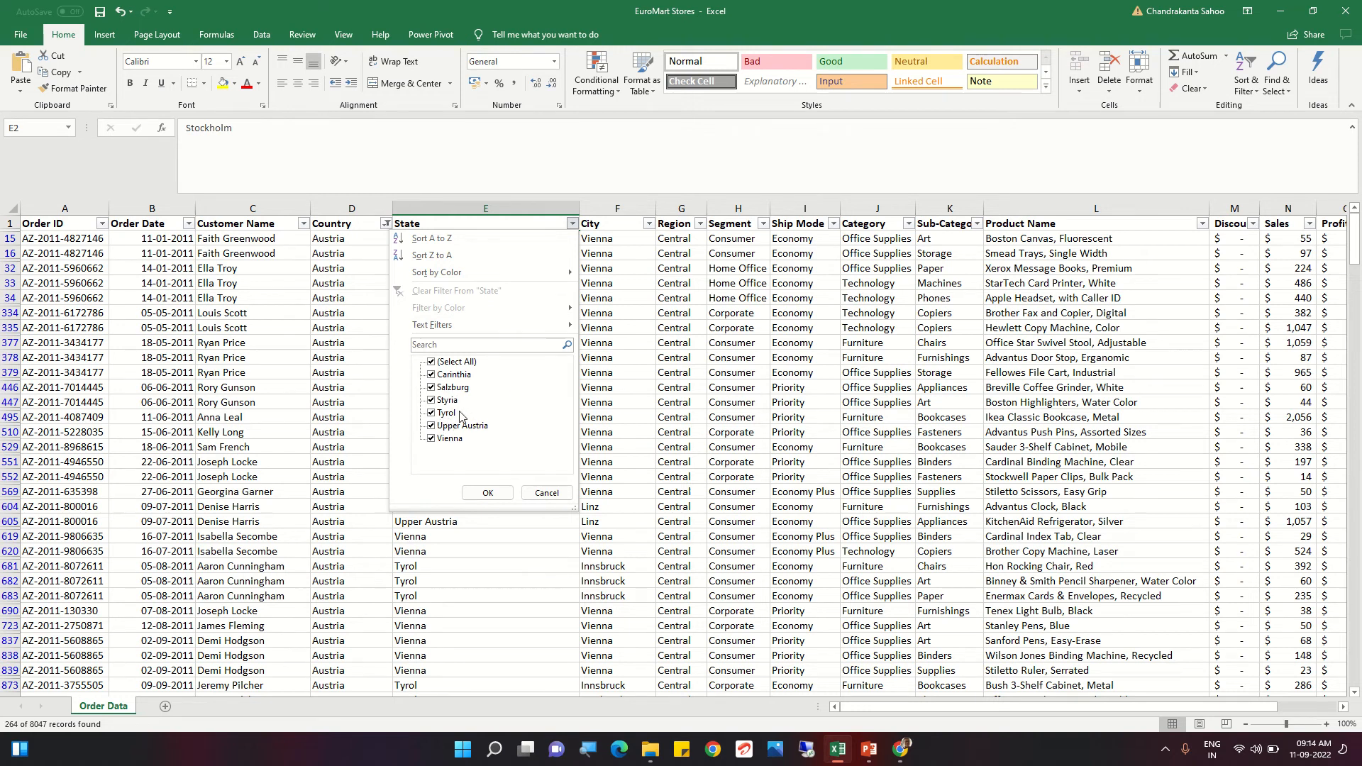
pyautogui.click(492, 492)
# Step: Reselect all countries in the Country filter to restore the full order list
pyautogui.click(386, 224)
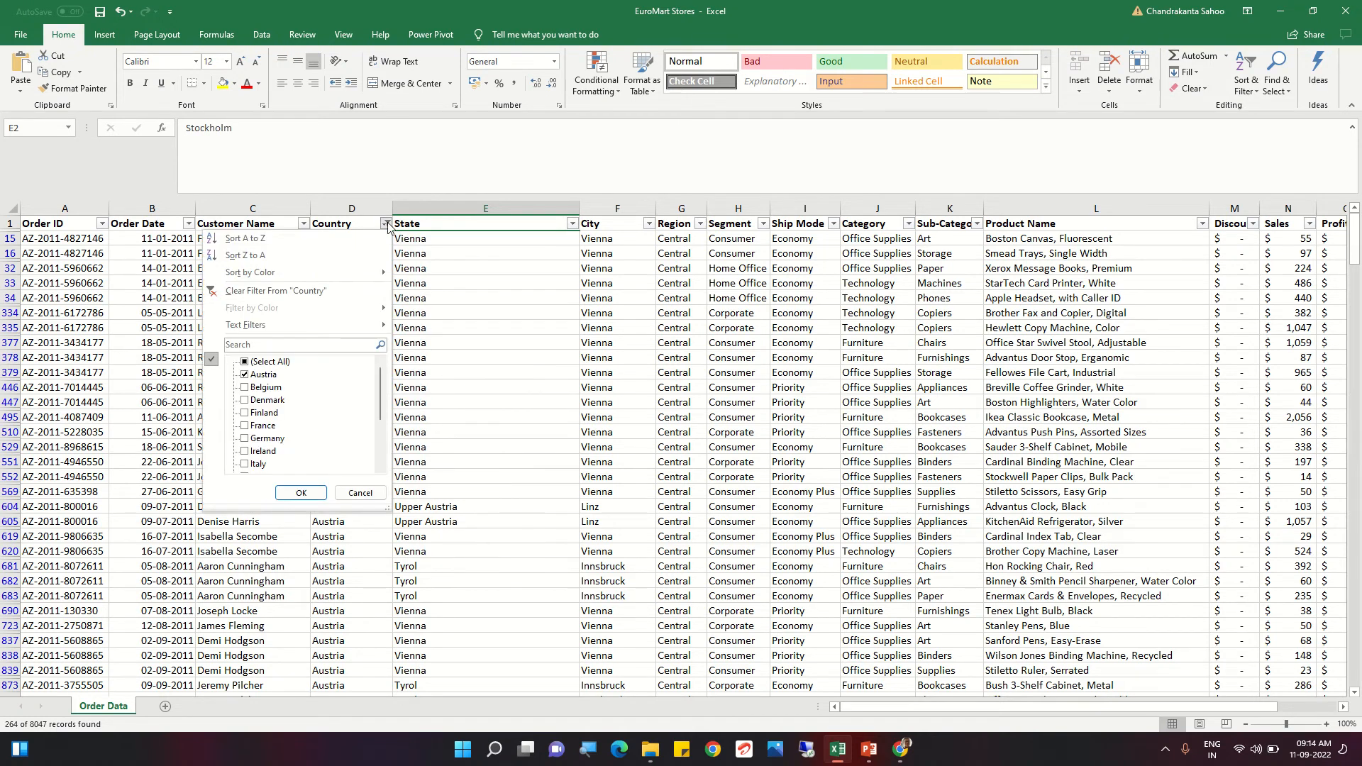
pyautogui.click(262, 379)
pyautogui.click(246, 363)
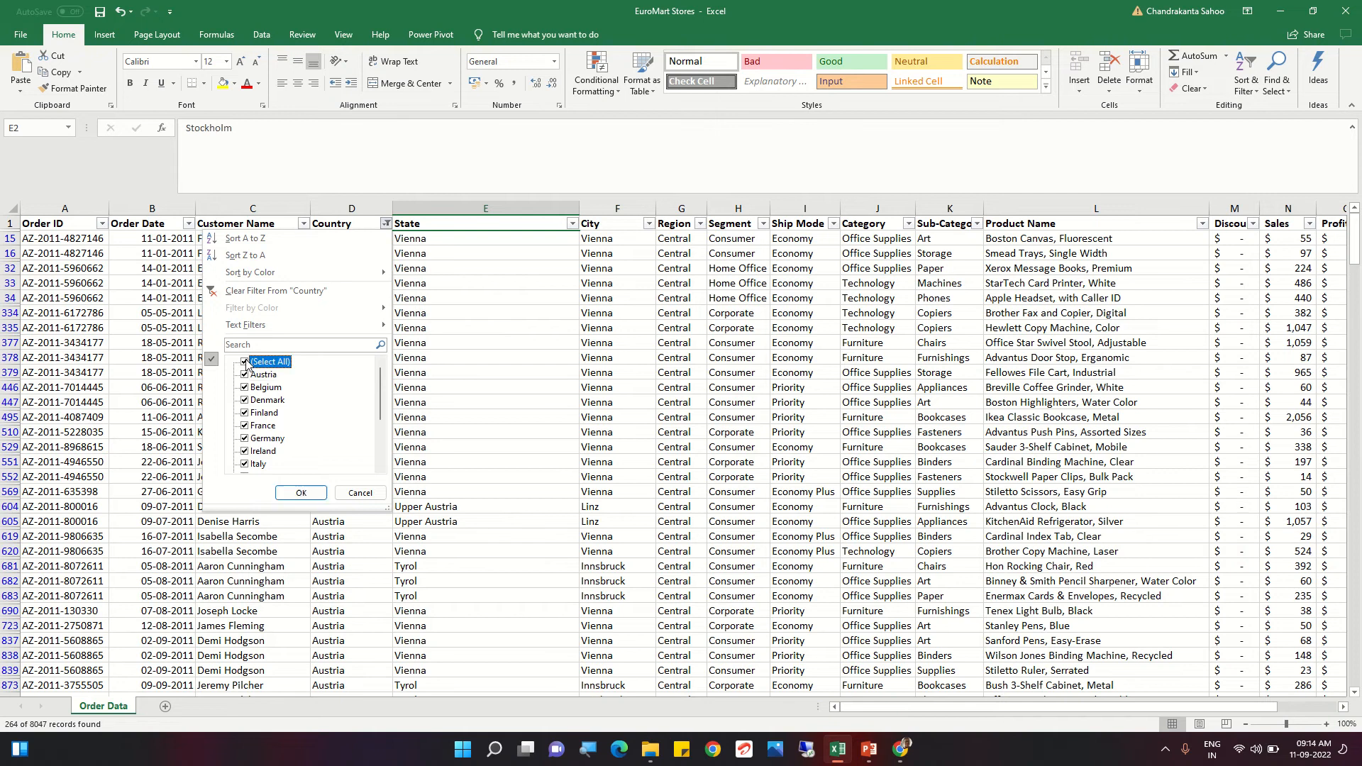
pyautogui.click(302, 488)
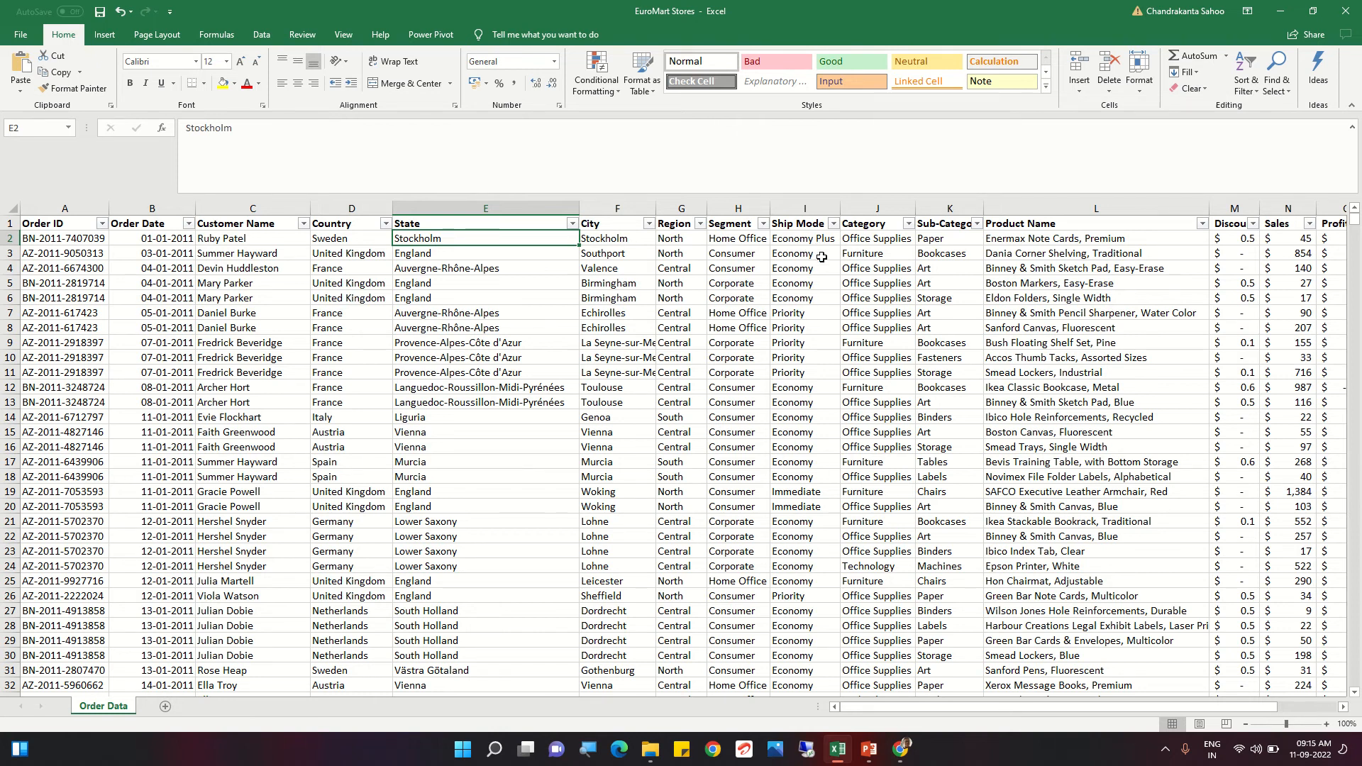
# Step: Review the filter options of the Ship Mode and Category columns, keeping all of them selected
pyautogui.click(834, 225)
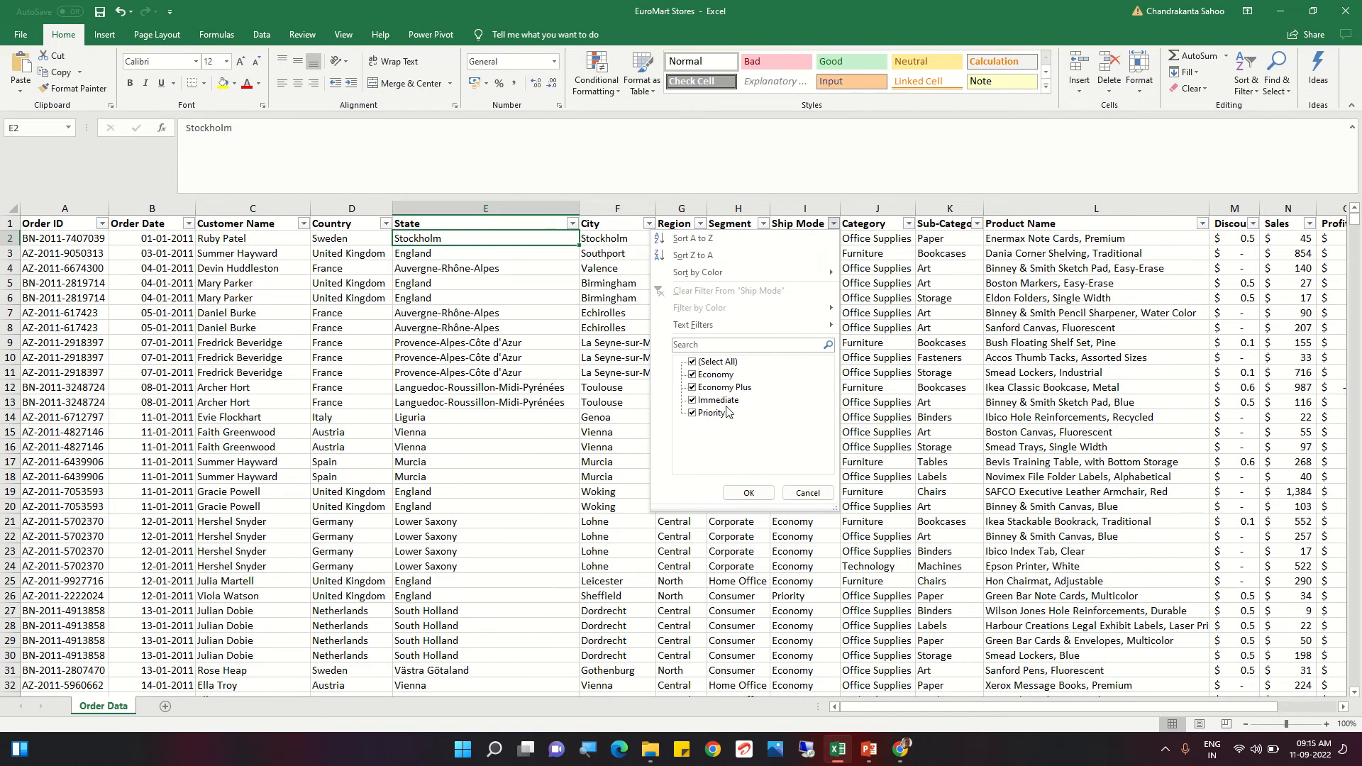
pyautogui.click(754, 492)
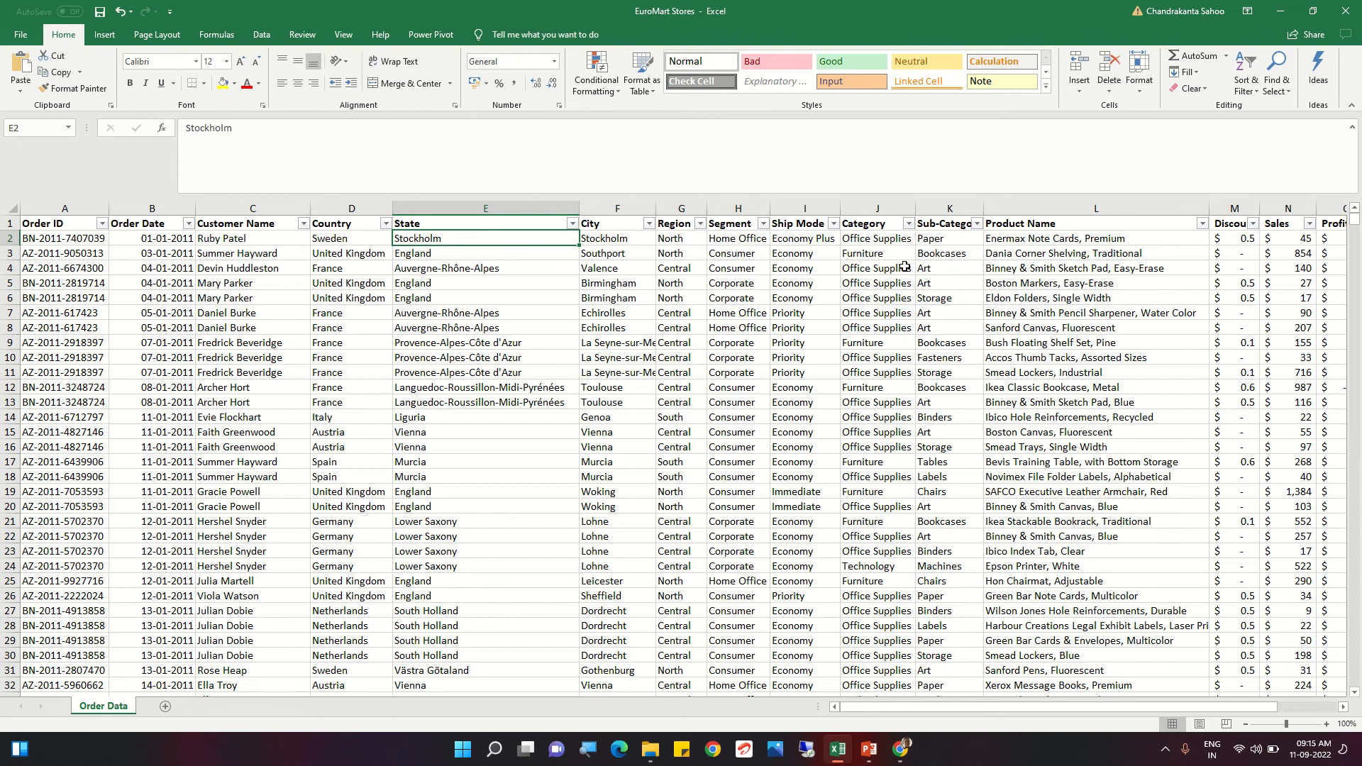
pyautogui.click(908, 224)
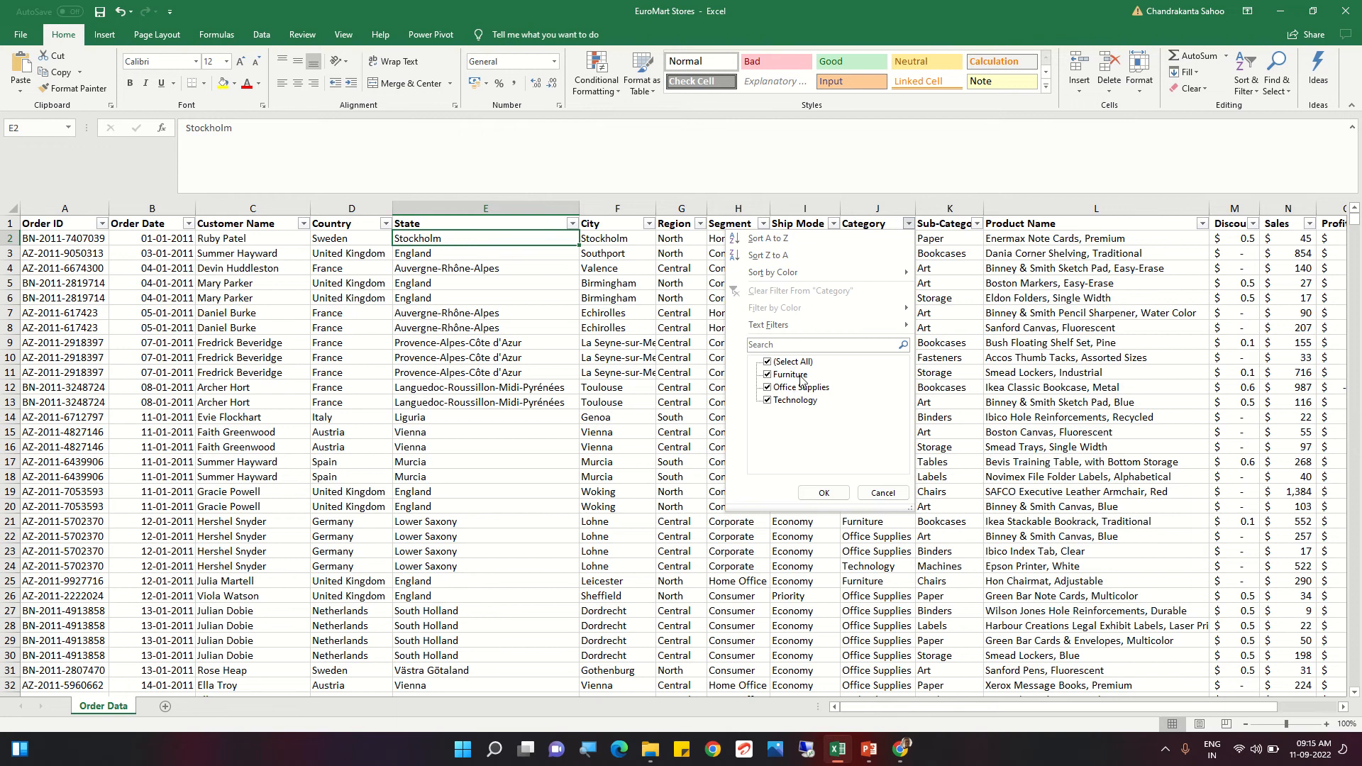
pyautogui.click(824, 494)
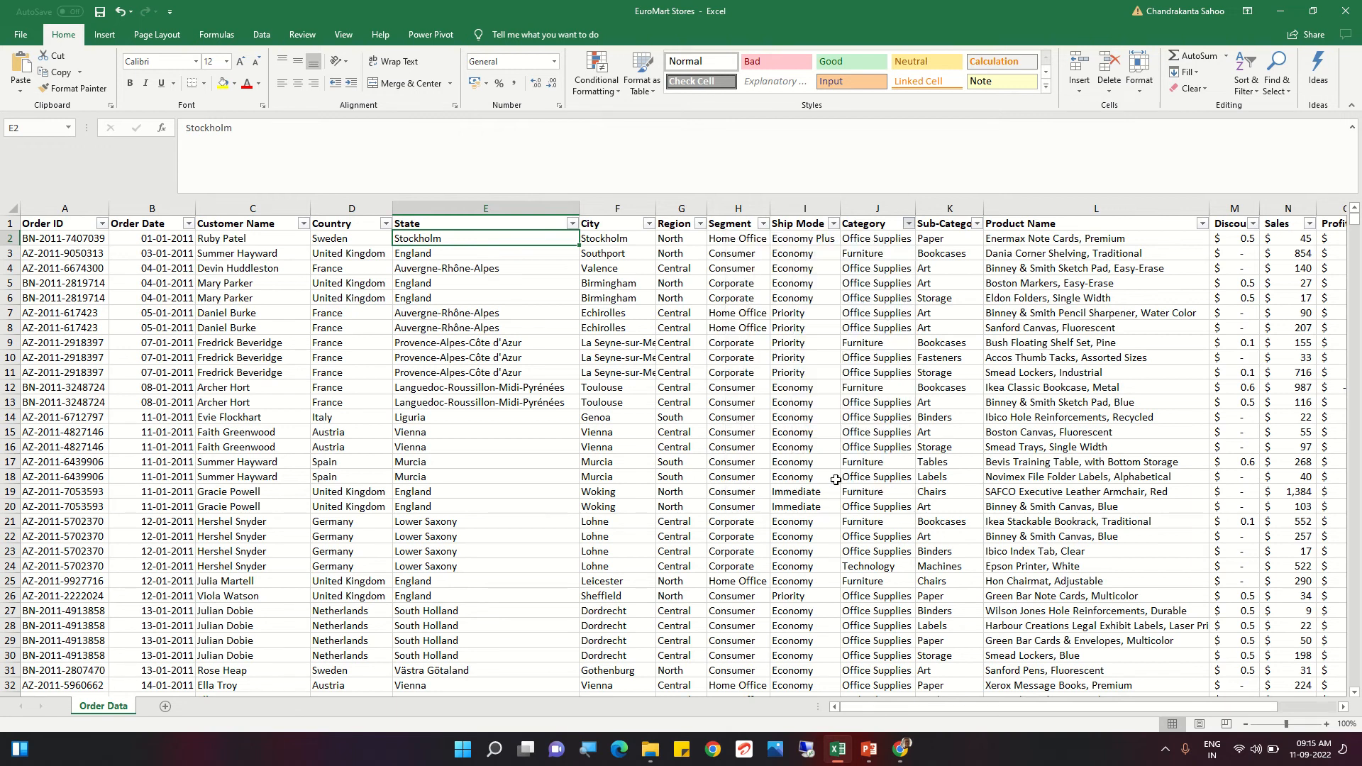
# Step: Filter the Category column to show only Office Supplies
pyautogui.click(883, 240)
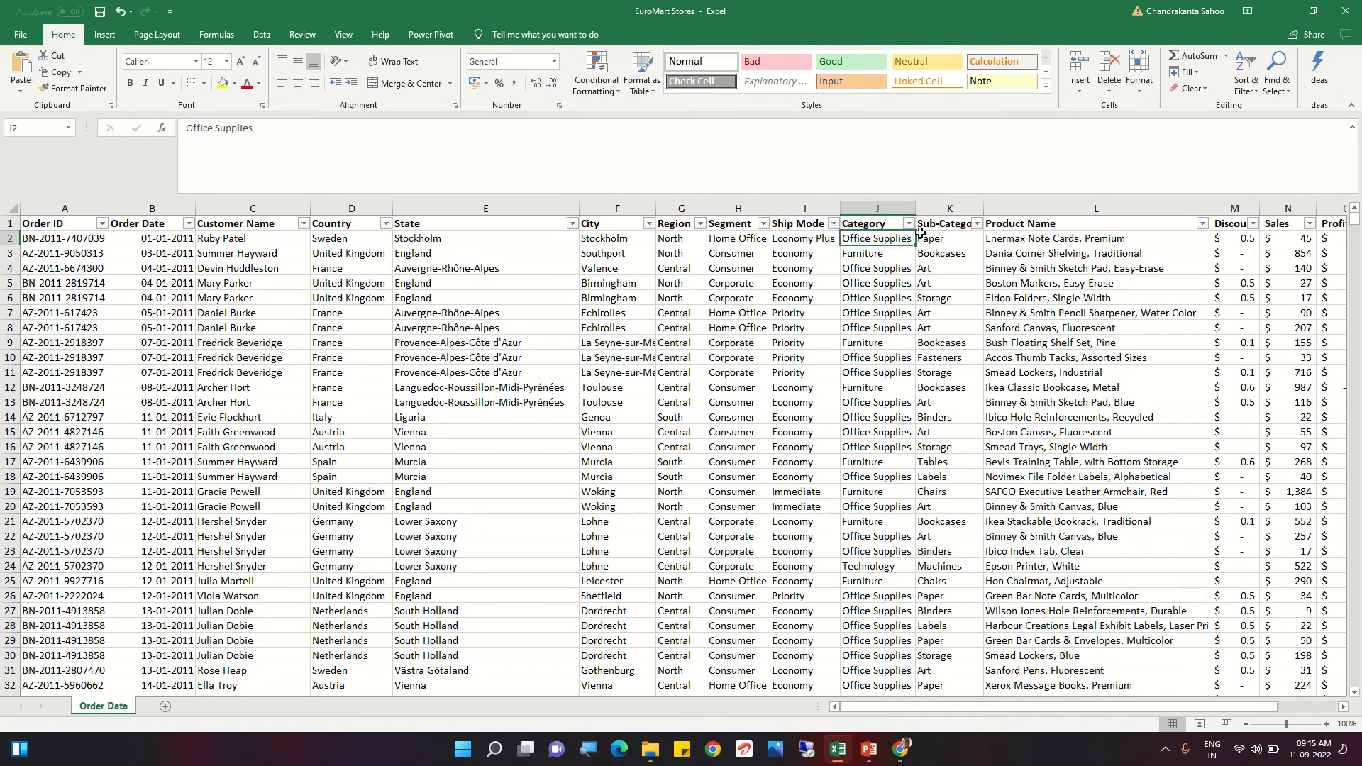
pyautogui.click(909, 223)
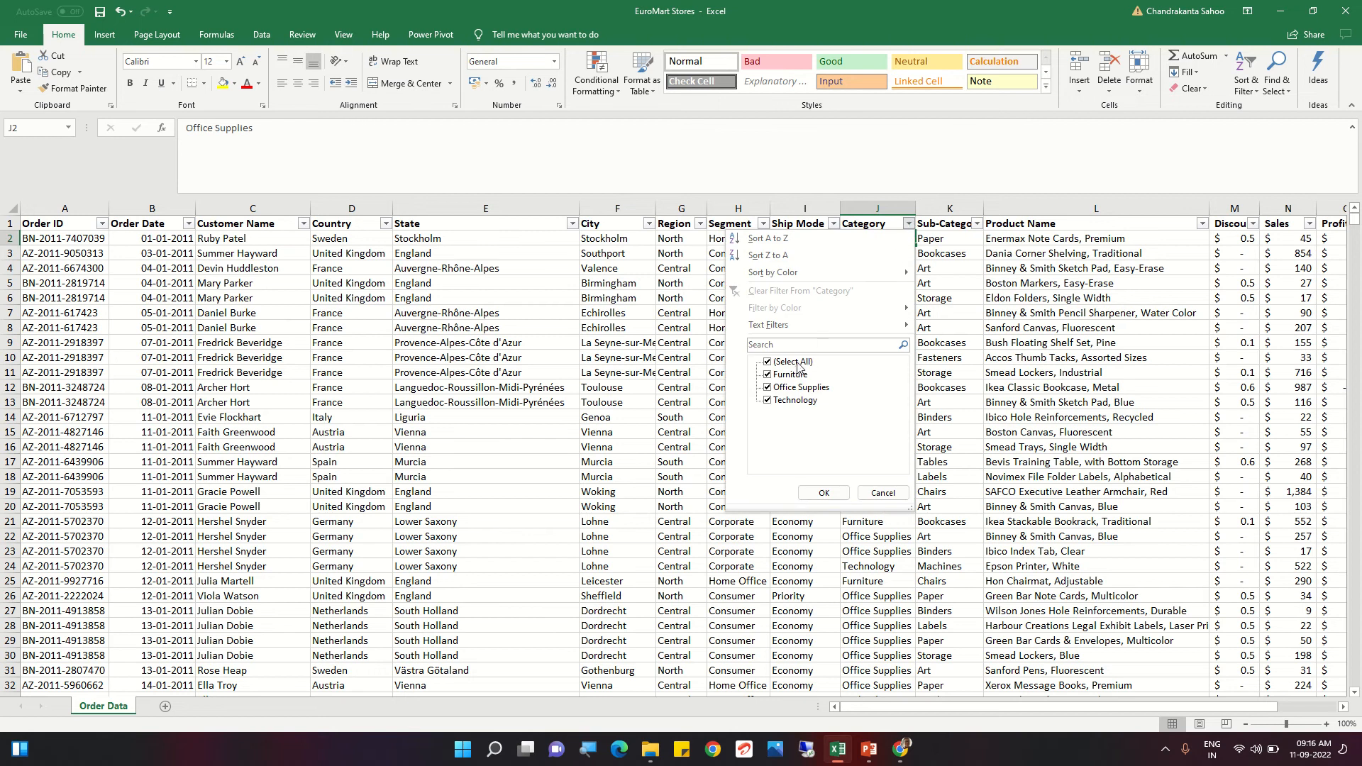
pyautogui.click(767, 388)
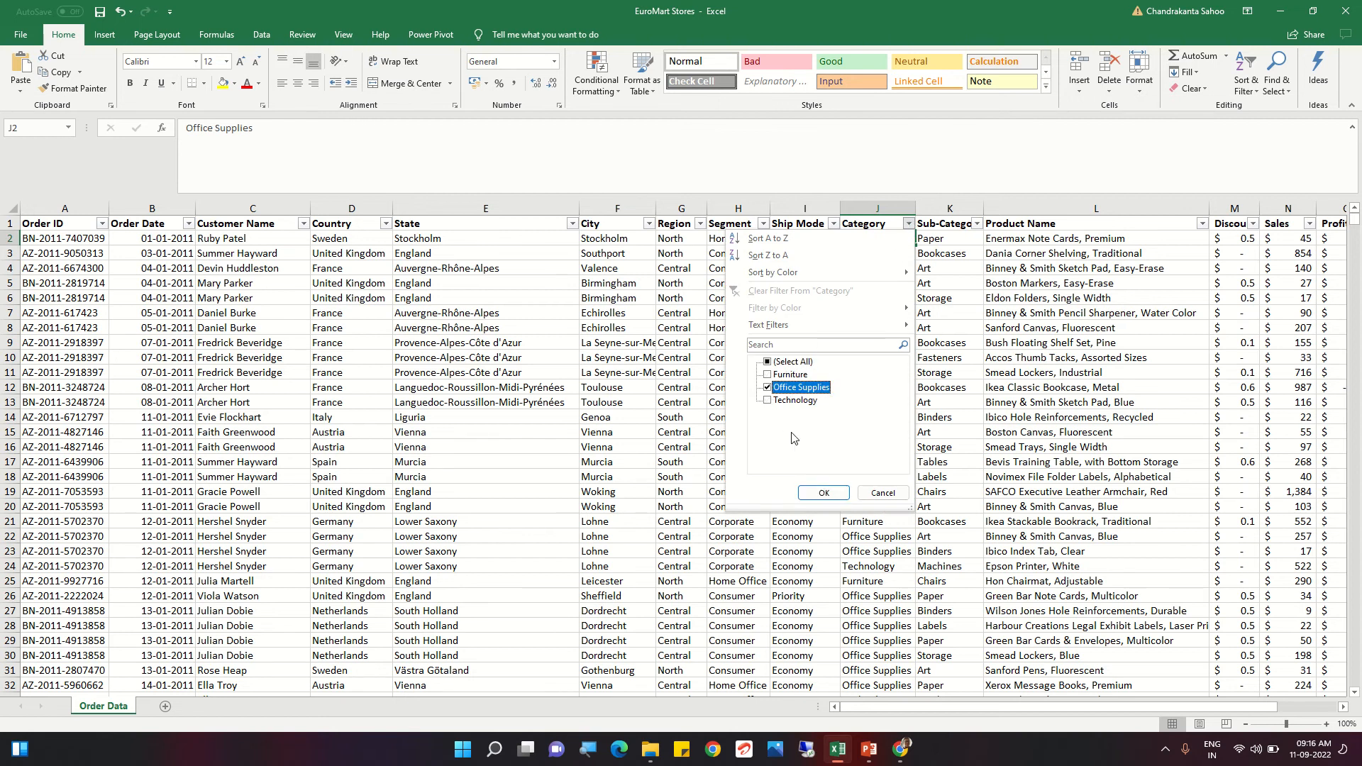
pyautogui.click(824, 492)
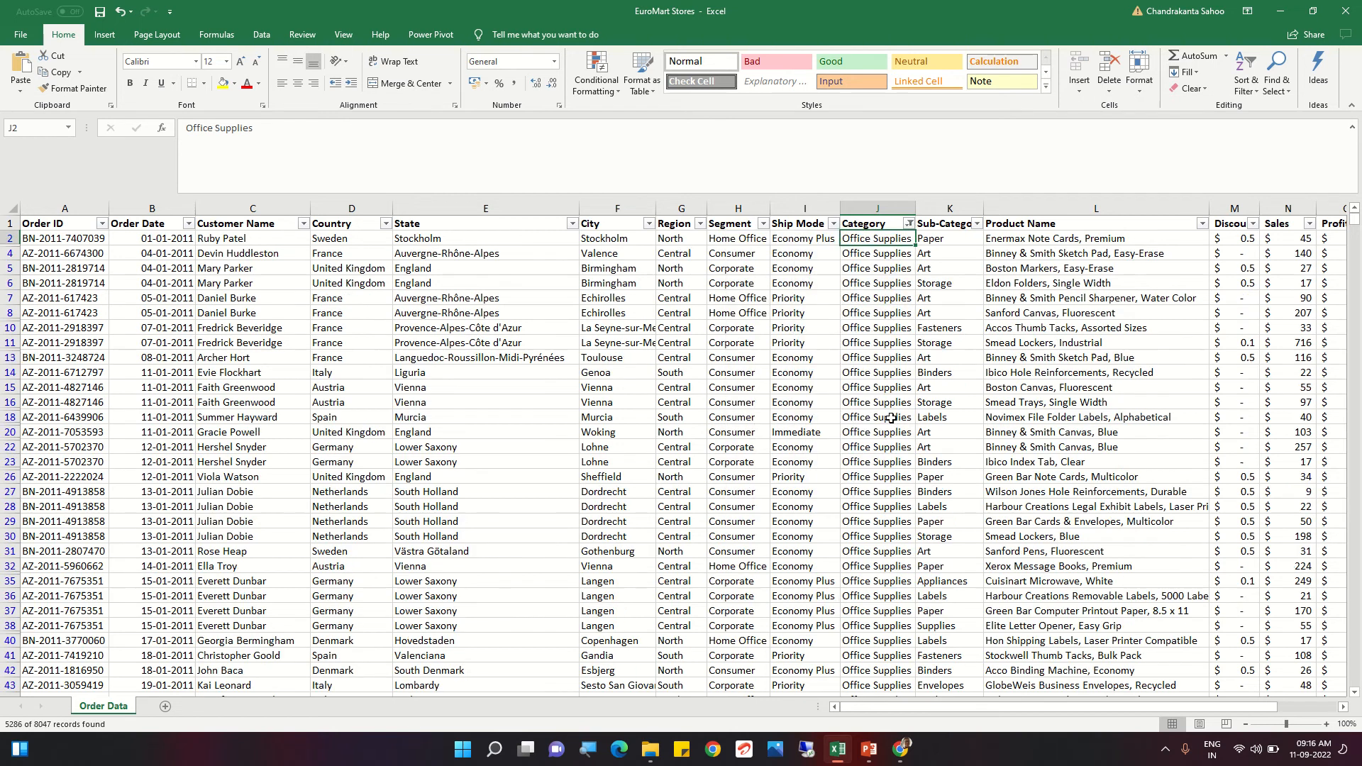
# Step: Review the sub-categories listed in the Sub-Category filter for Office Supplies
pyautogui.click(978, 224)
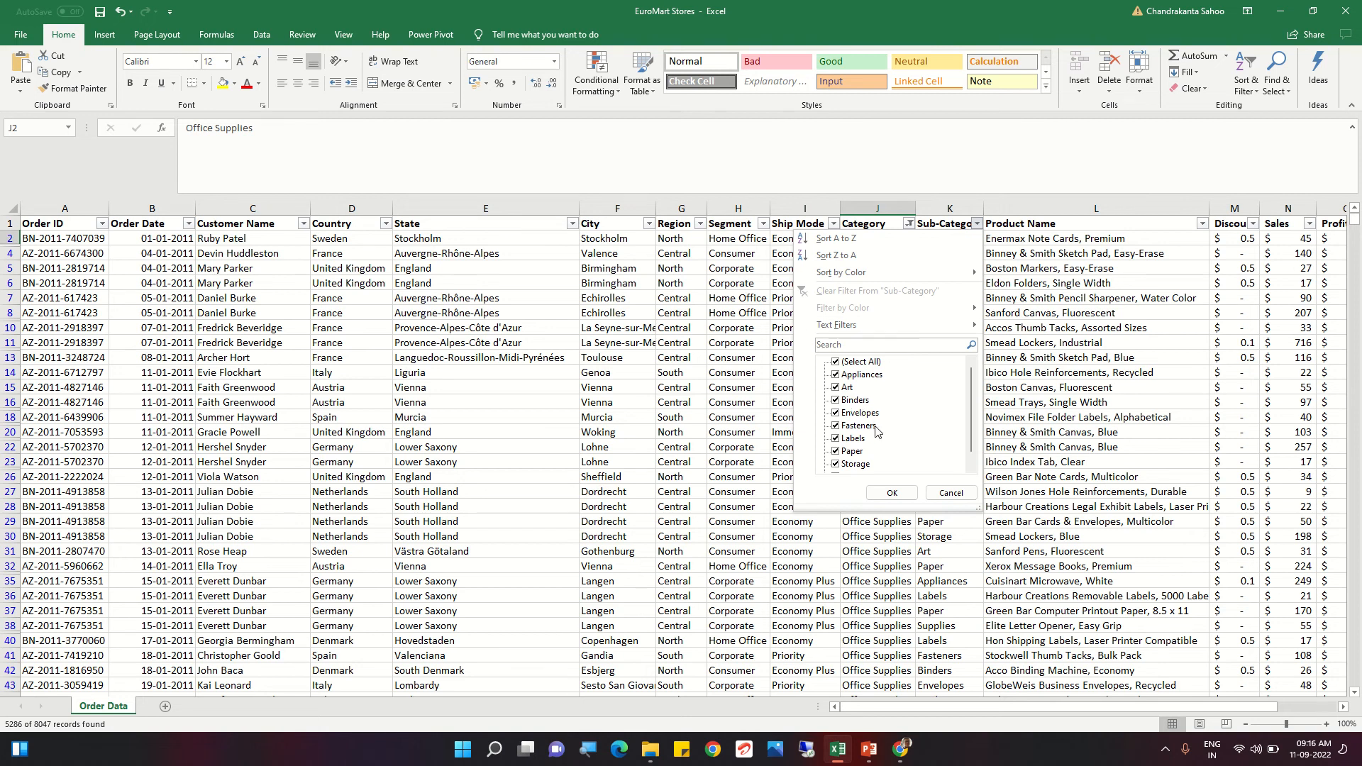
pyautogui.scroll(-1, 877, 430)
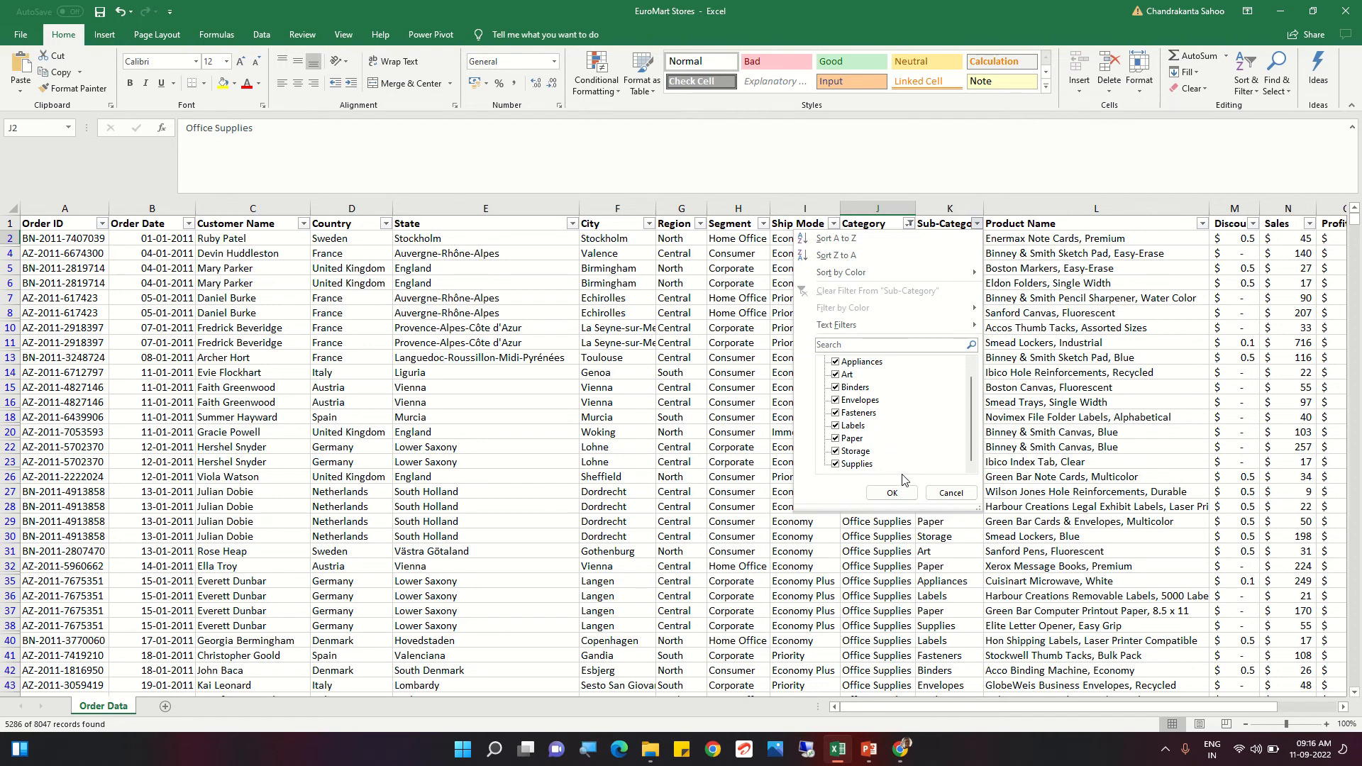
pyautogui.click(892, 492)
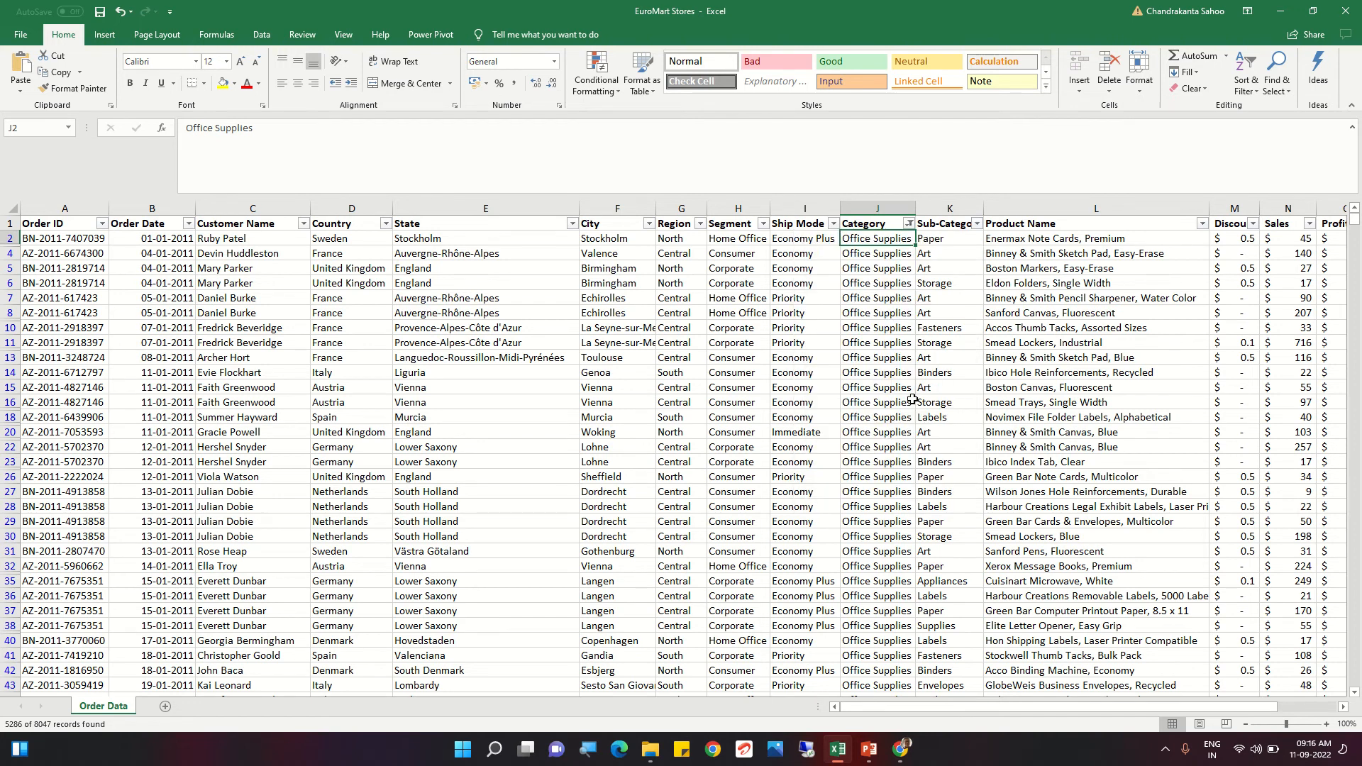
# Step: Reselect all categories in the Category filter to show every order again
pyautogui.click(909, 223)
pyautogui.click(793, 362)
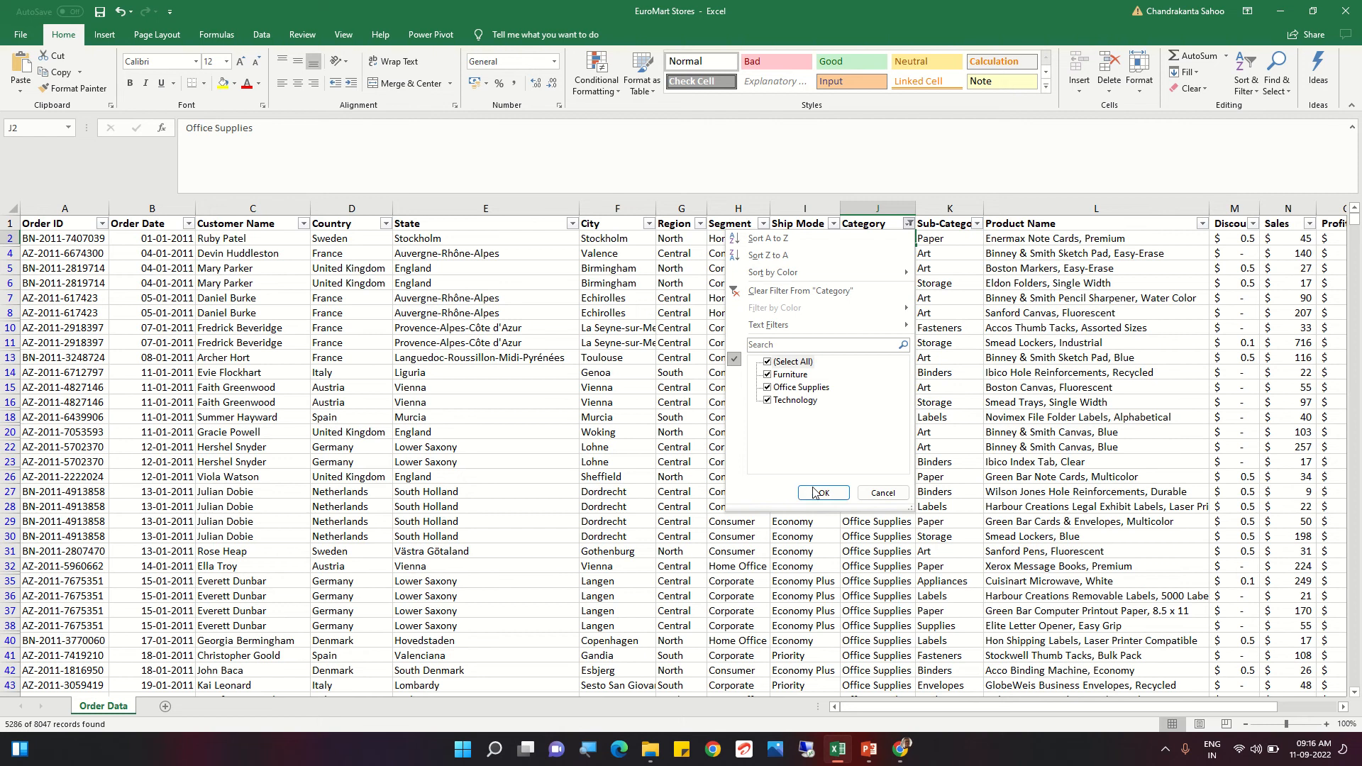
pyautogui.click(823, 492)
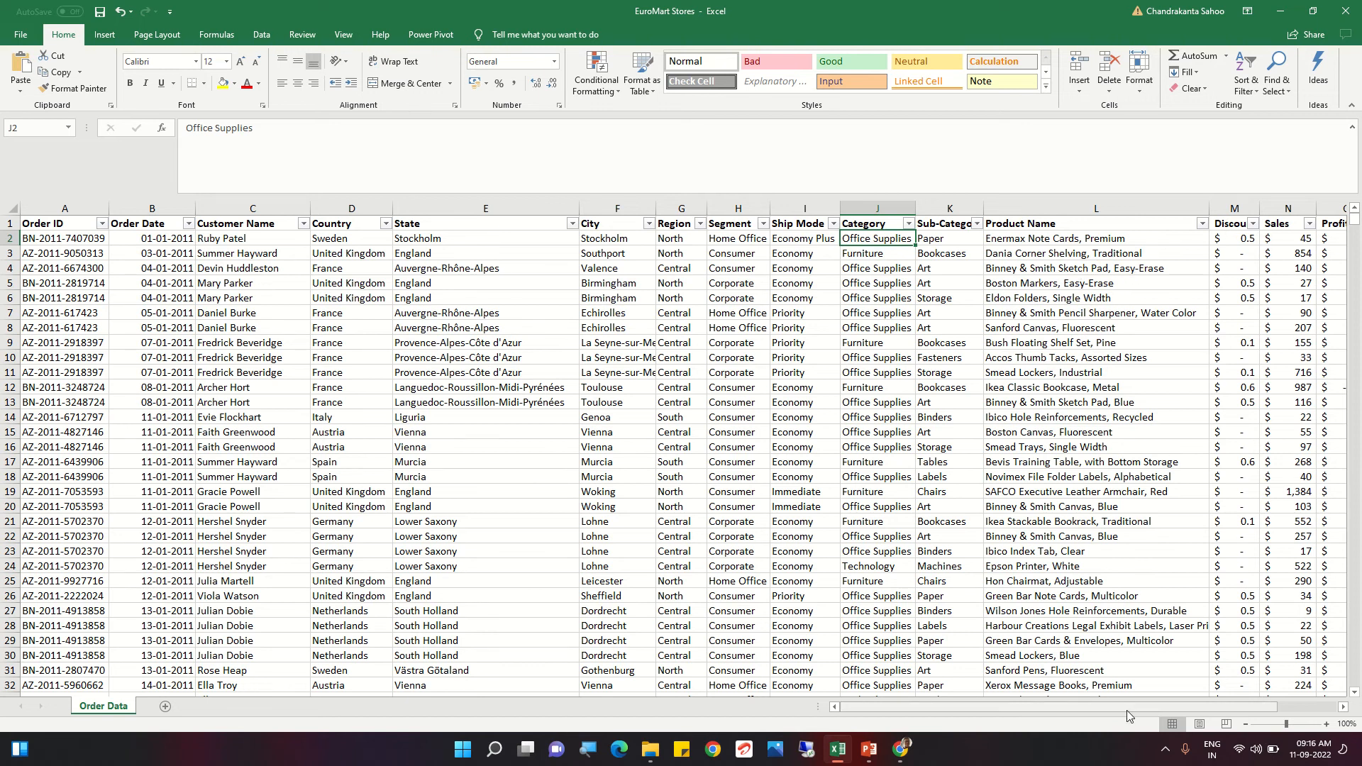
# Step: Examine the Discount, Sales, Profit, Quantity and Feedback columns and set the sheet zoom to 110%
pyautogui.moveTo(1132, 710); pyautogui.dragTo(1177, 703)
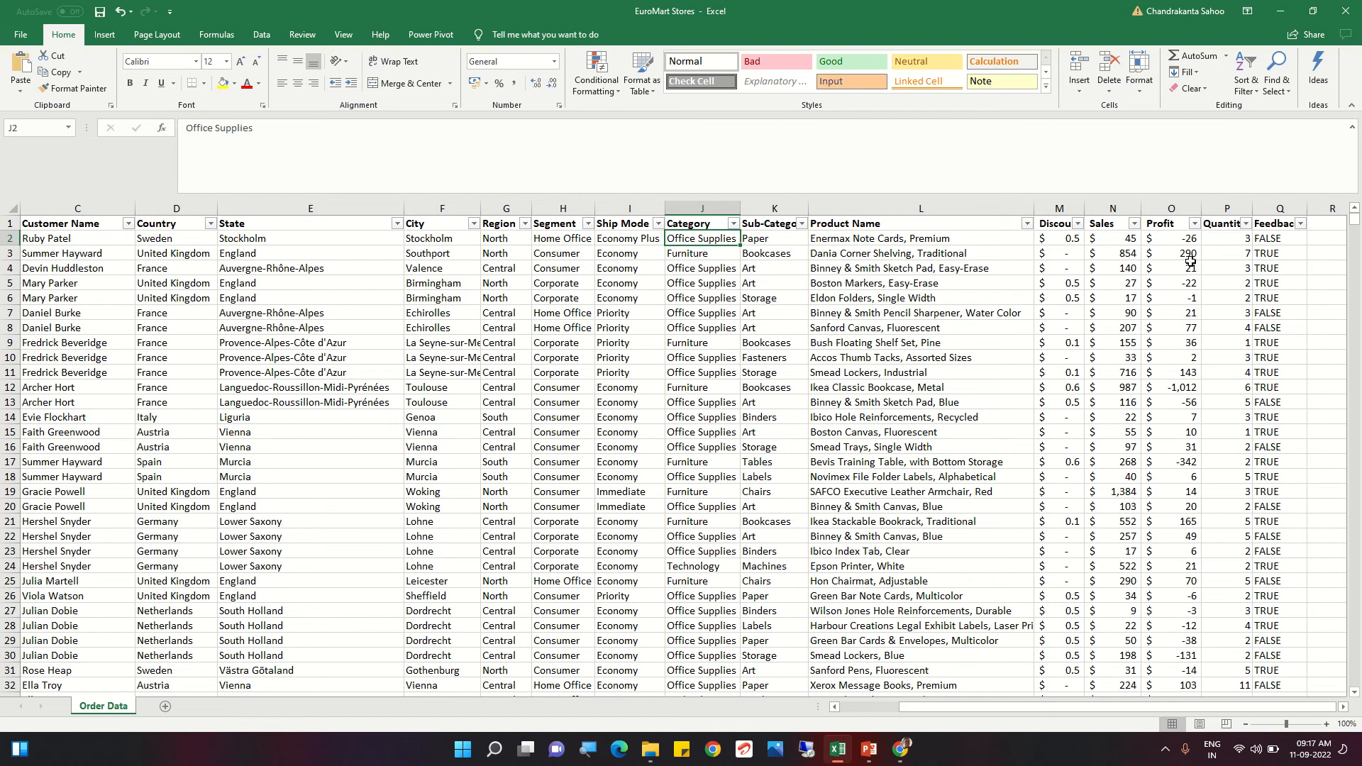
pyautogui.click(1327, 724)
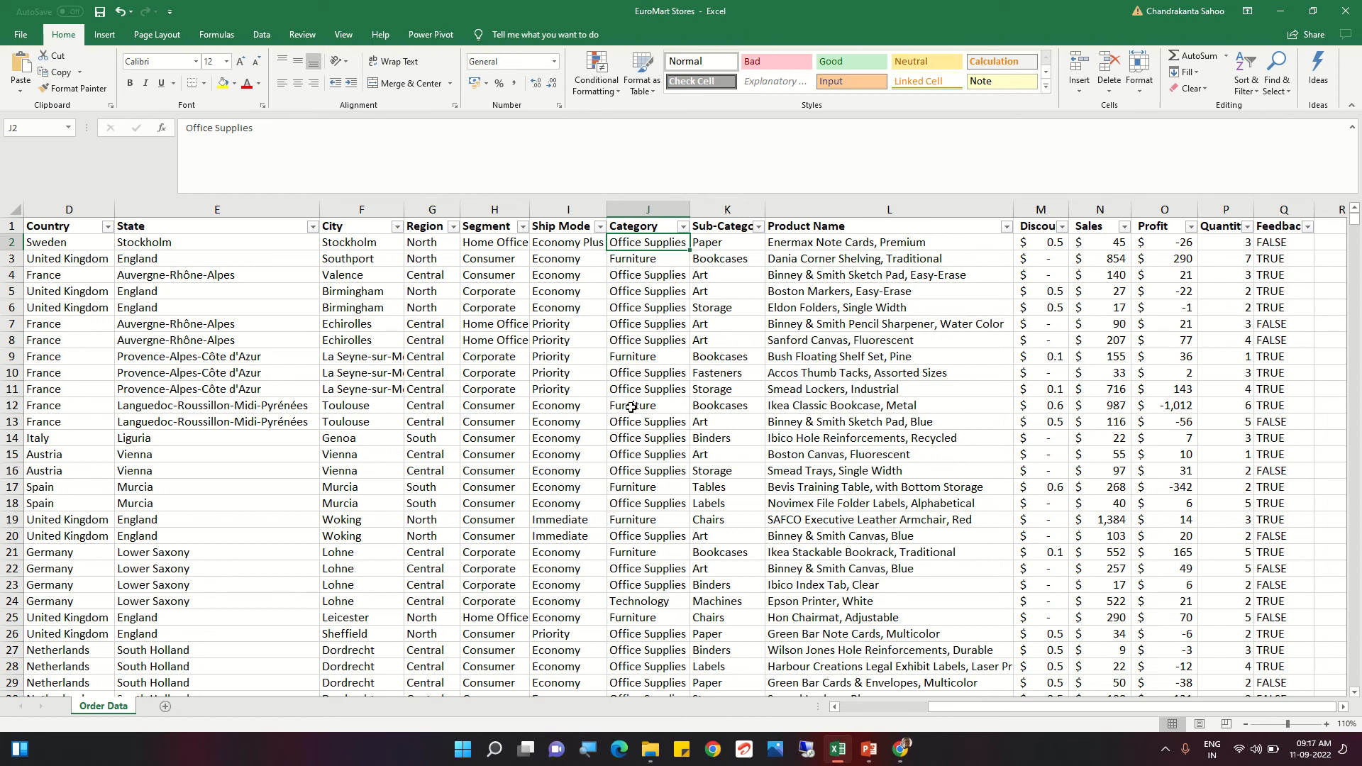
# Step: Return to the first columns of the order data and select the Country header
pyautogui.click(470, 329)
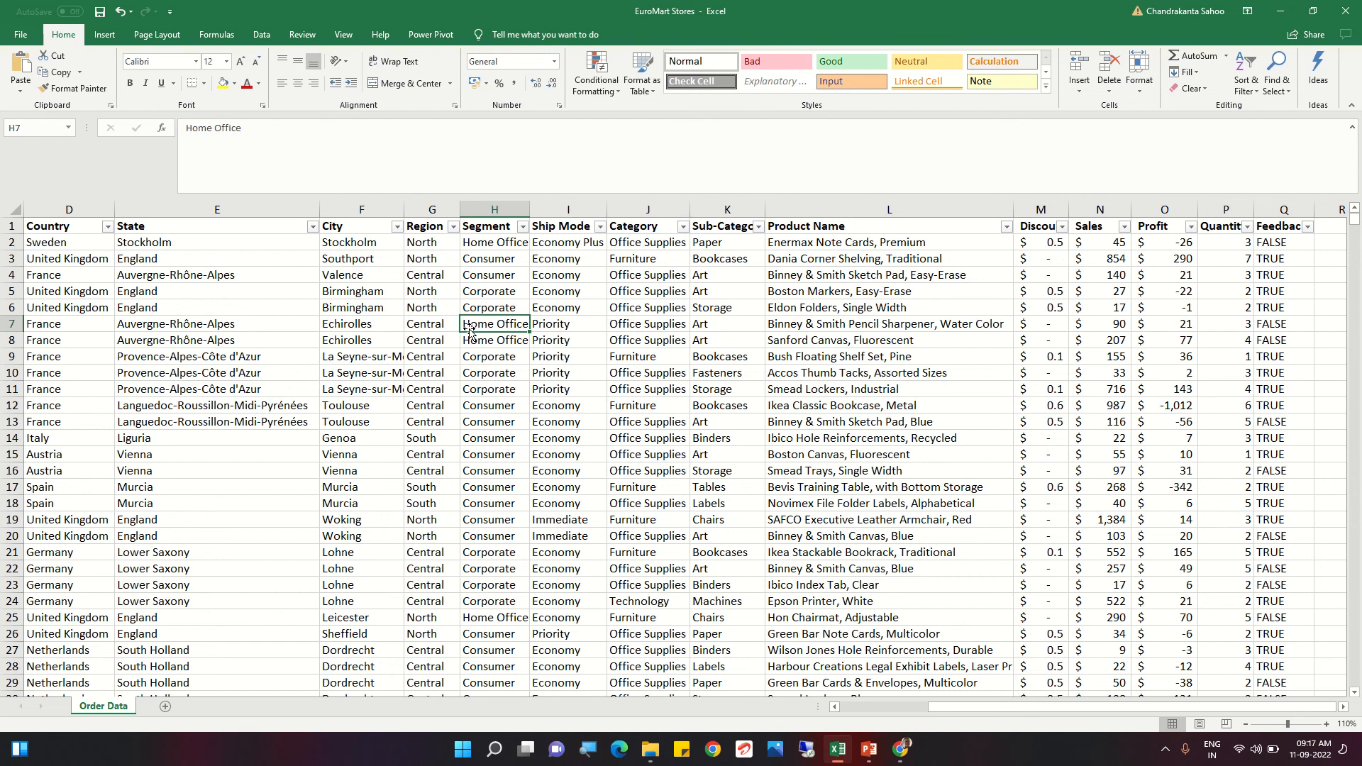
pyautogui.press('Left')
pyautogui.press('Left')
pyautogui.press('Left')
pyautogui.press('Left')
pyautogui.press('Left')
pyautogui.press('Left')
pyautogui.press('Left')
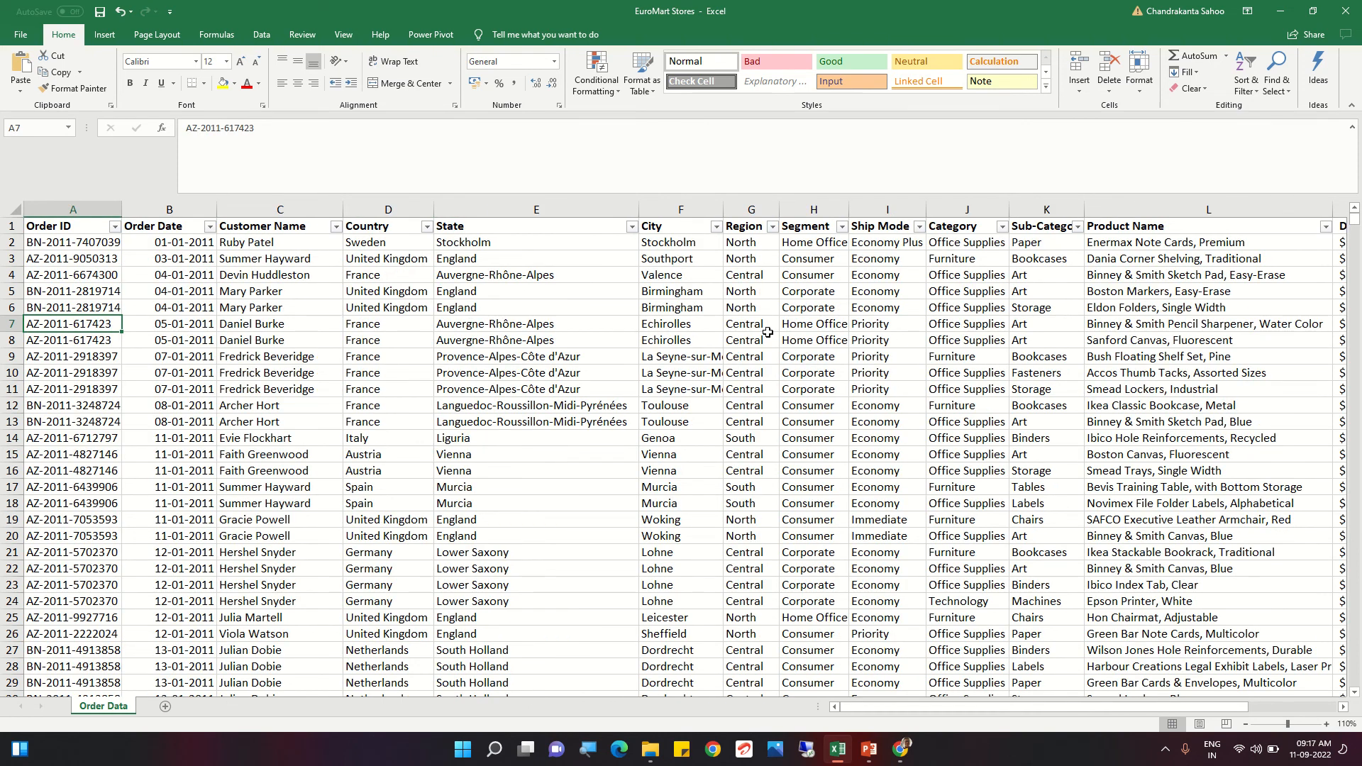
pyautogui.click(351, 228)
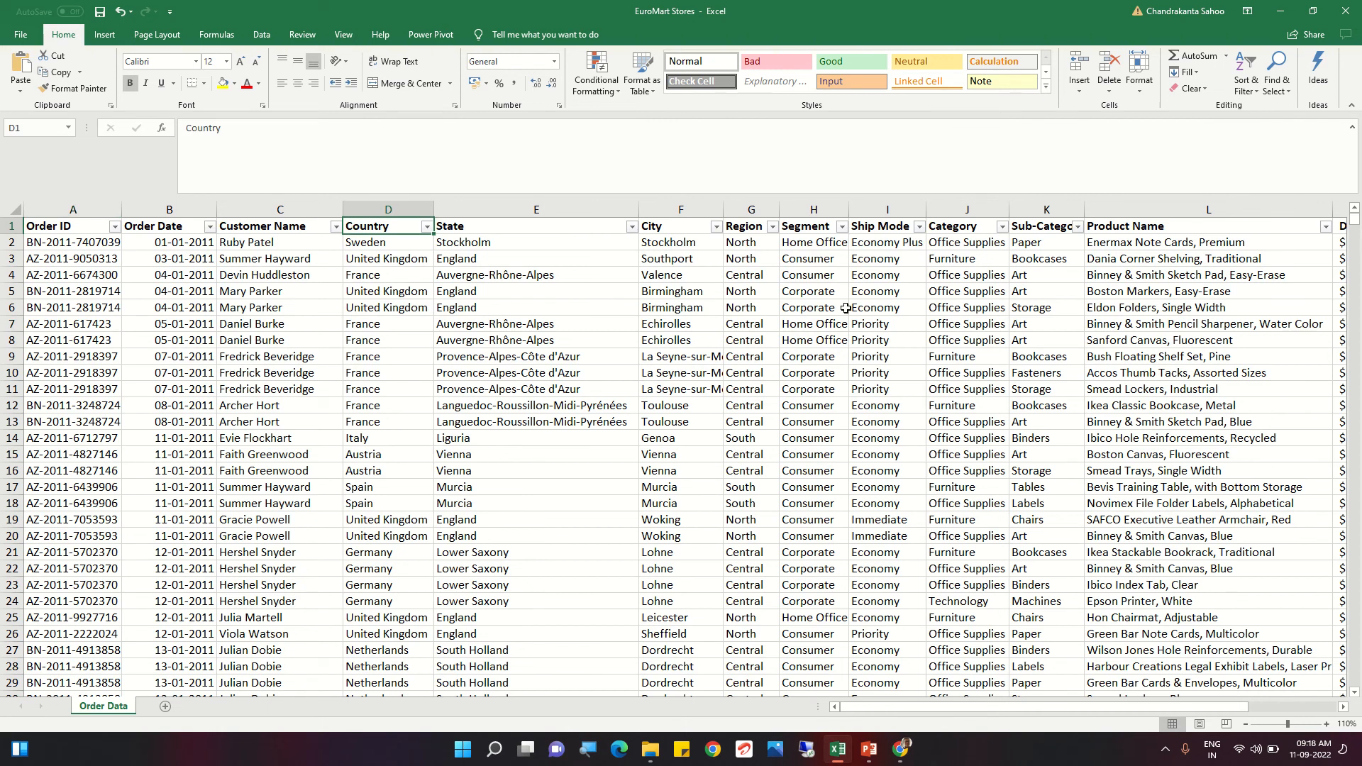
# Step: Fill all rows of the Country through Product Name columns, headers included, with yellow to highlight them
pyautogui.hotkey('shift', 'Right')
pyautogui.hotkey('shift', 'Right')
pyautogui.hotkey('shift', 'Right')
pyautogui.hotkey('shift', 'Right')
pyautogui.hotkey('shift', 'Right')
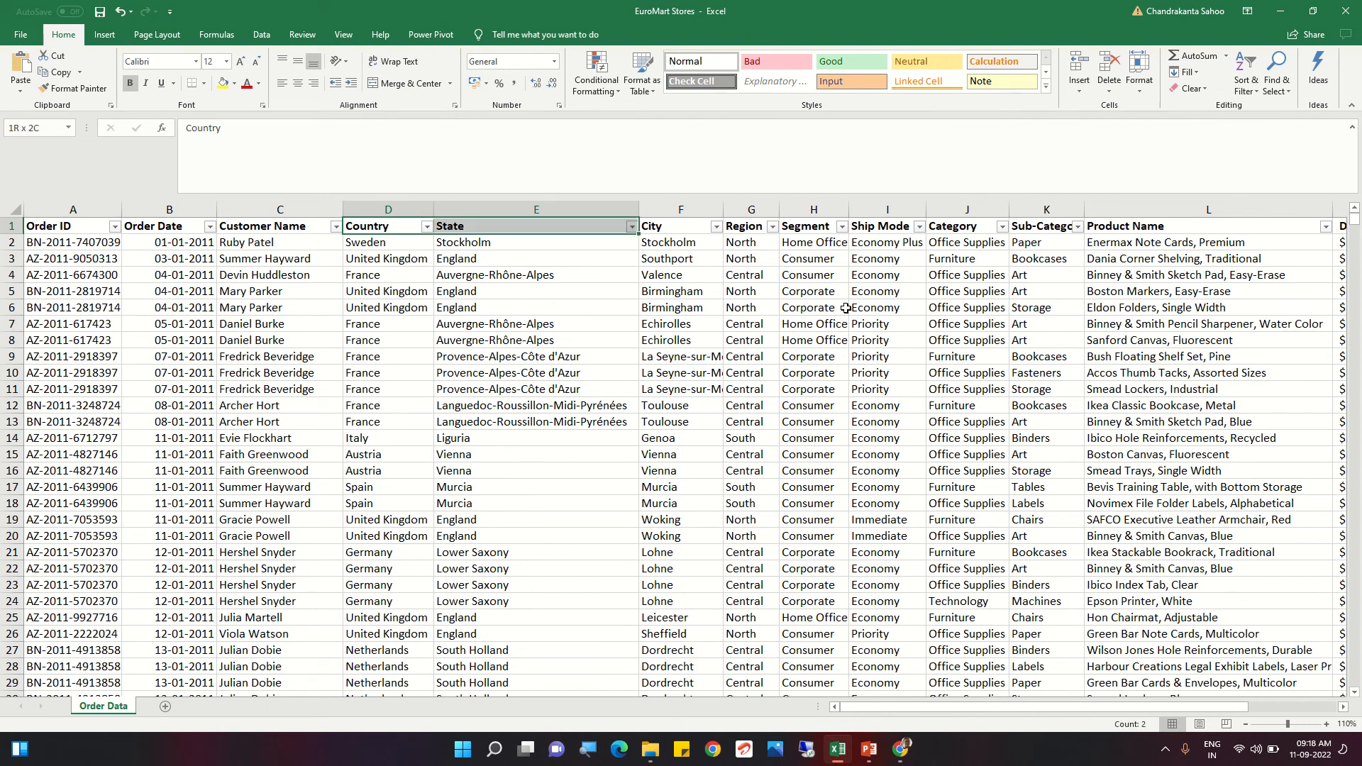
pyautogui.hotkey('shift', 'Right')
pyautogui.hotkey('shift', 'Right')
pyautogui.hotkey('shift', 'Right')
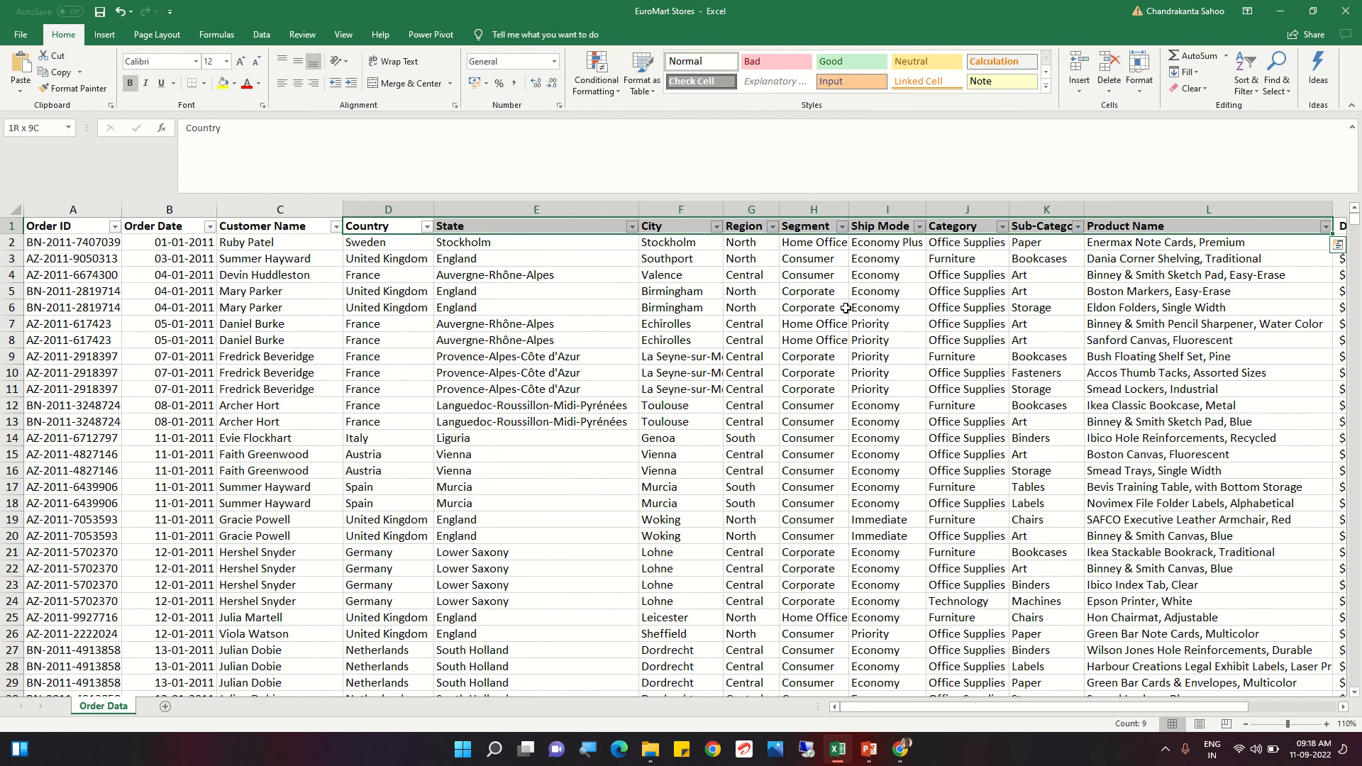
pyautogui.hotkey('ctrl', 'shift', 'Down')
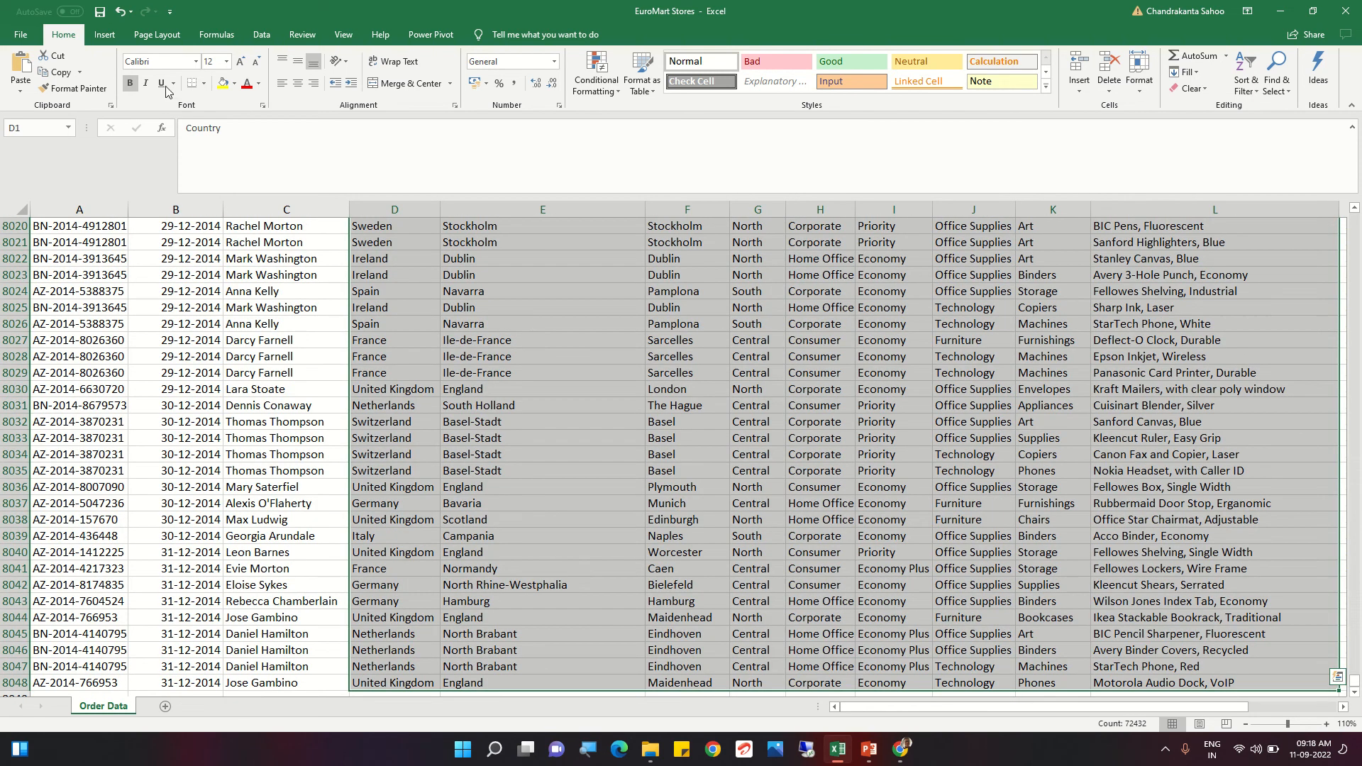
pyautogui.click(222, 83)
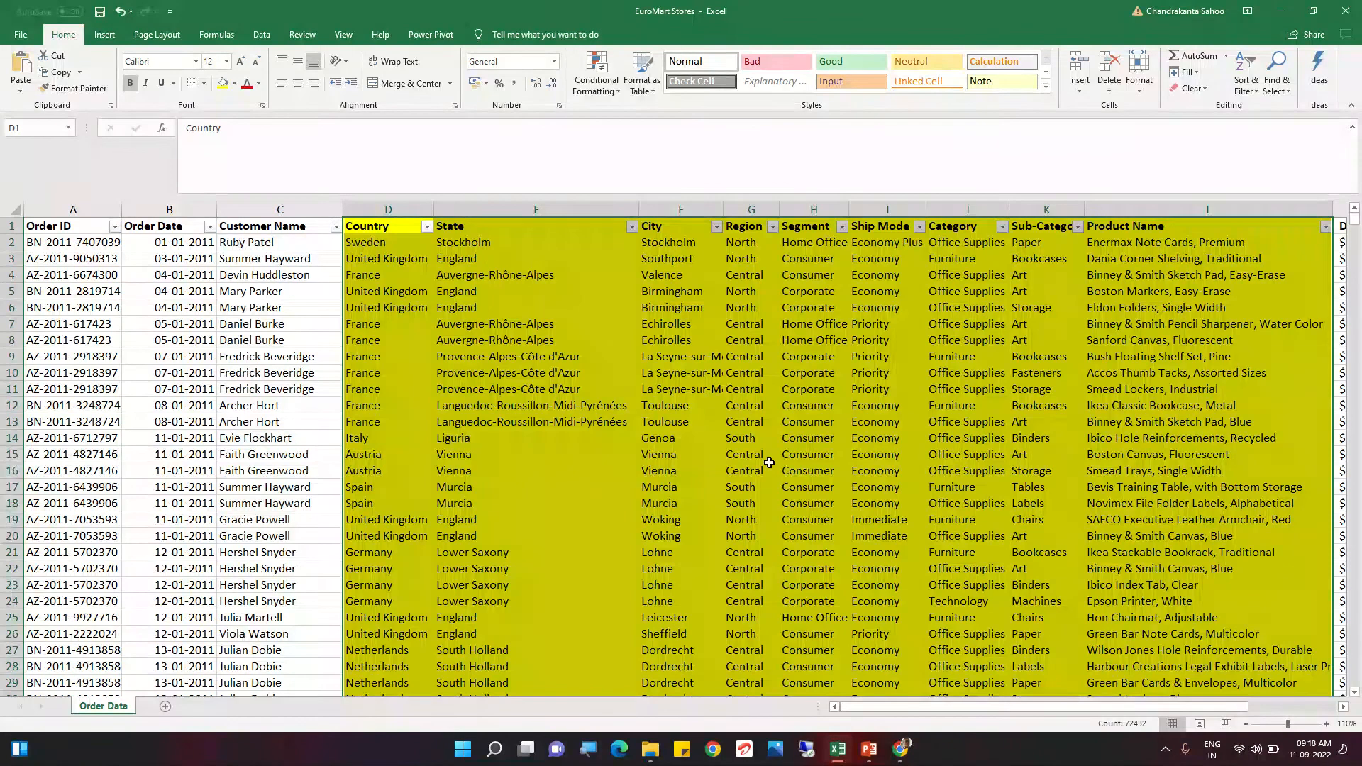
pyautogui.click(769, 464)
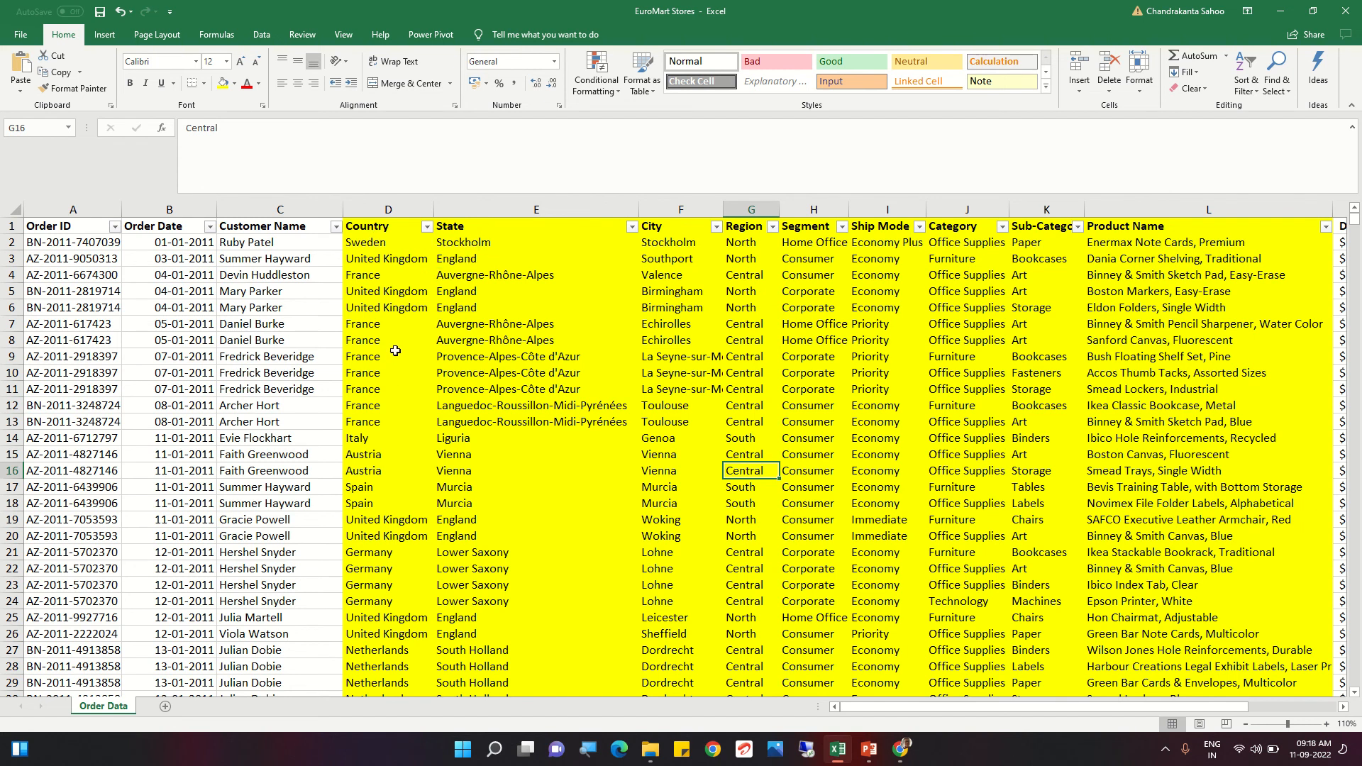
# Step: Examine the unhighlighted Discount, Sales, Profit, Quantity and Feedback columns beyond Product Name
pyautogui.click(1163, 277)
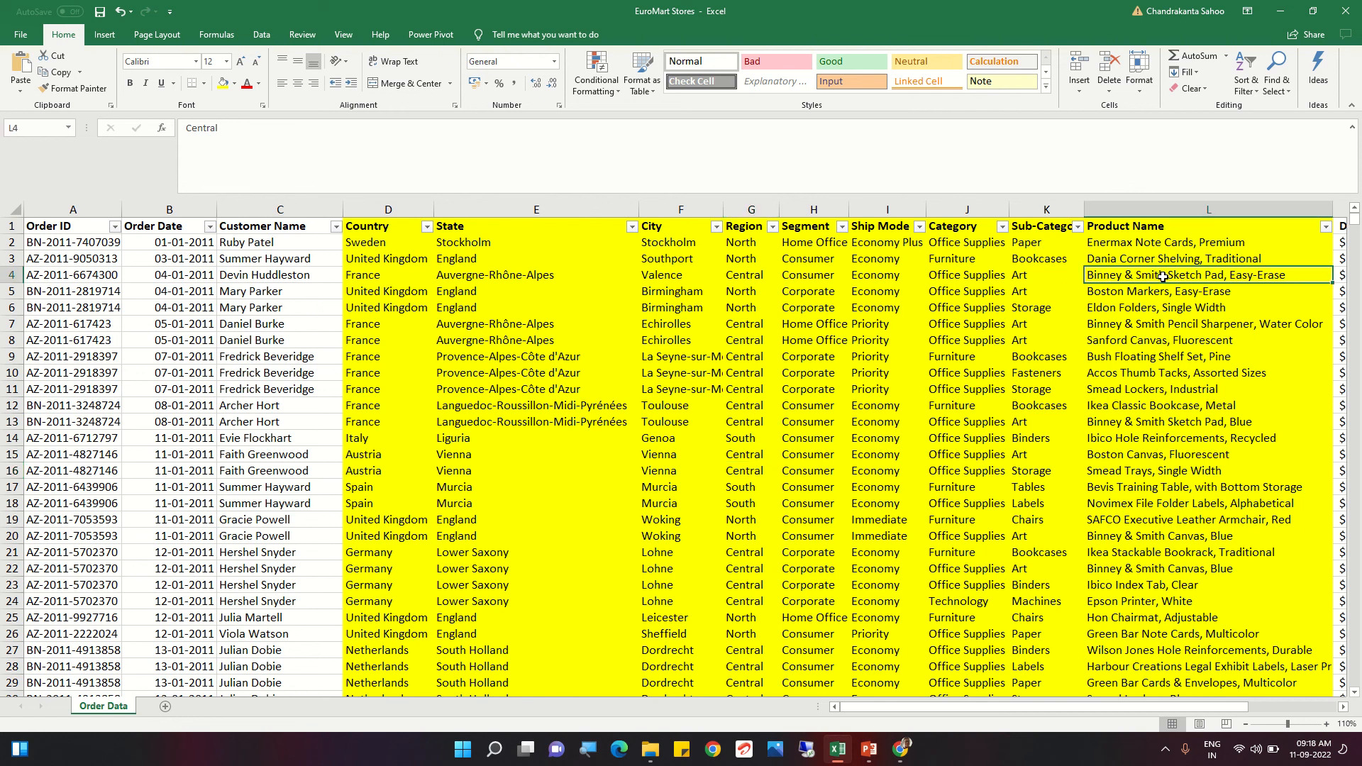
pyautogui.press('Right')
pyautogui.press('Right')
pyautogui.press('Right')
pyautogui.press('Right')
pyautogui.press('Right')
pyautogui.press('Right')
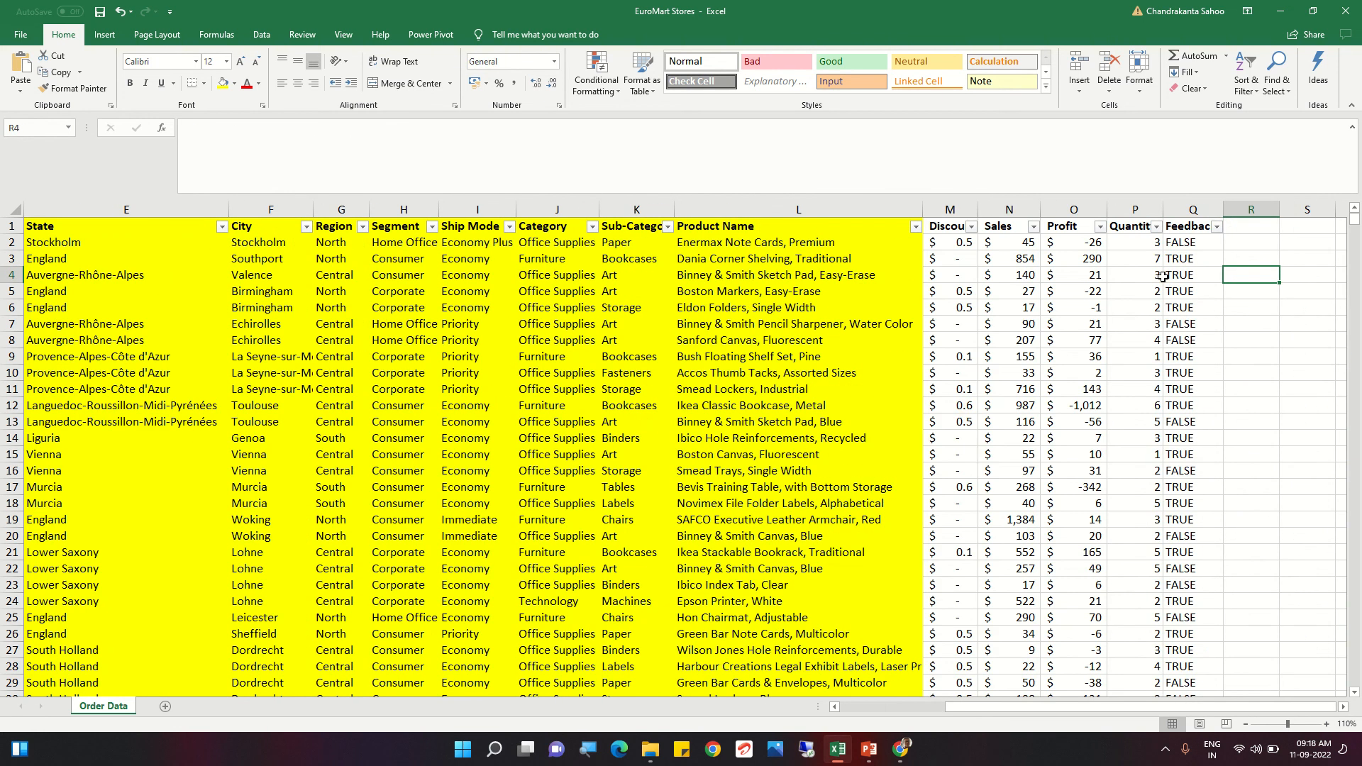
pyautogui.click(943, 239)
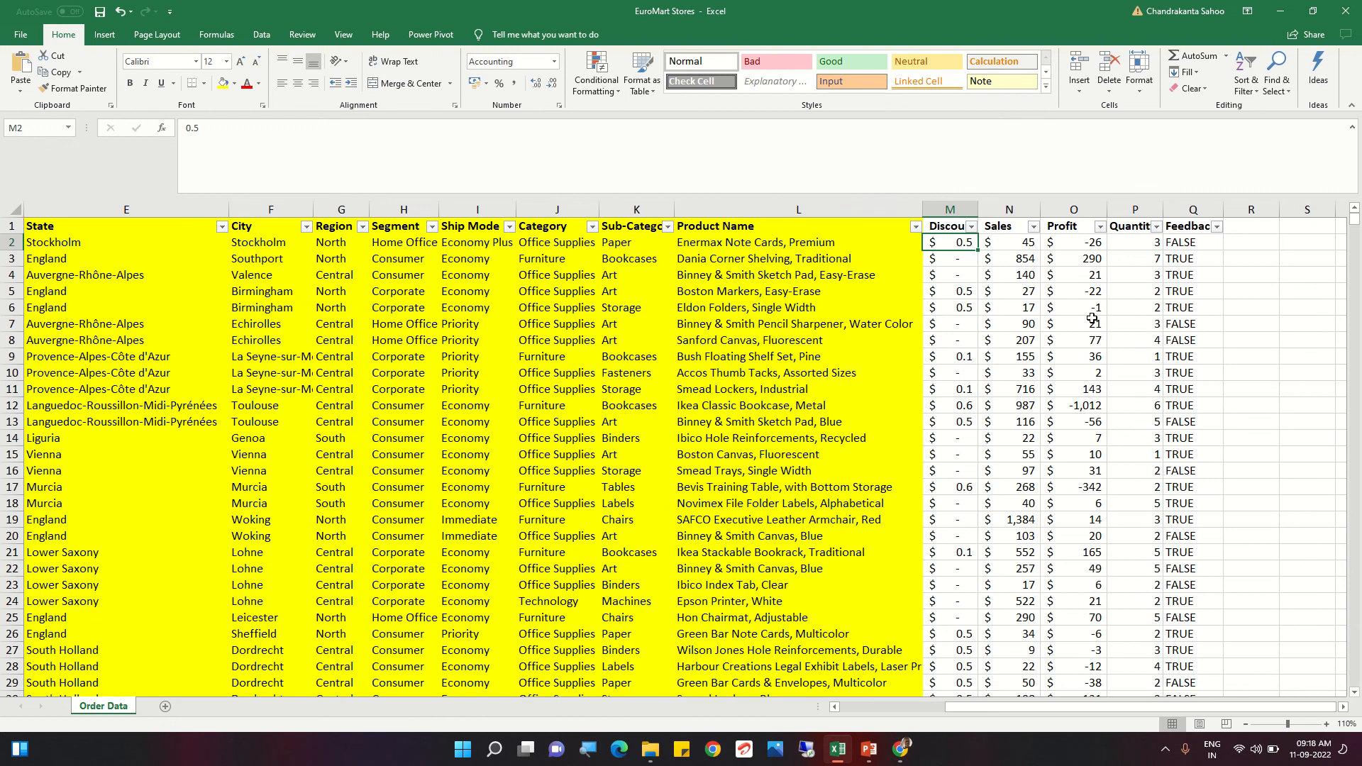
# Step: Return to the start of the order data and examine the Order ID, Order Date and Customer Name columns
pyautogui.click(736, 255)
pyautogui.press('Left')
pyautogui.press('Left')
pyautogui.press('Left')
pyautogui.press('Left')
pyautogui.press('Left')
pyautogui.press('Left')
pyautogui.press('Left')
pyautogui.press('Left')
pyautogui.press('Left')
pyautogui.press('Left')
pyautogui.press('Left')
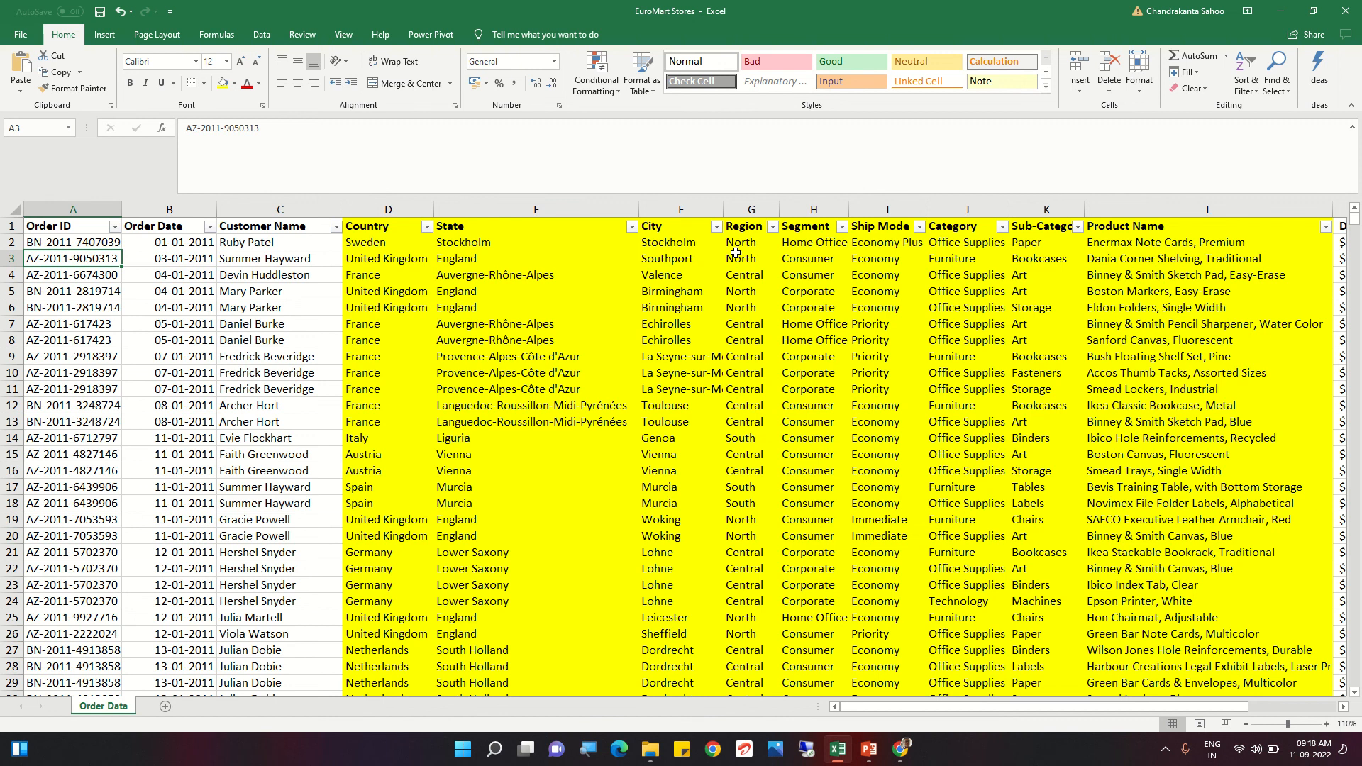
pyautogui.click(171, 232)
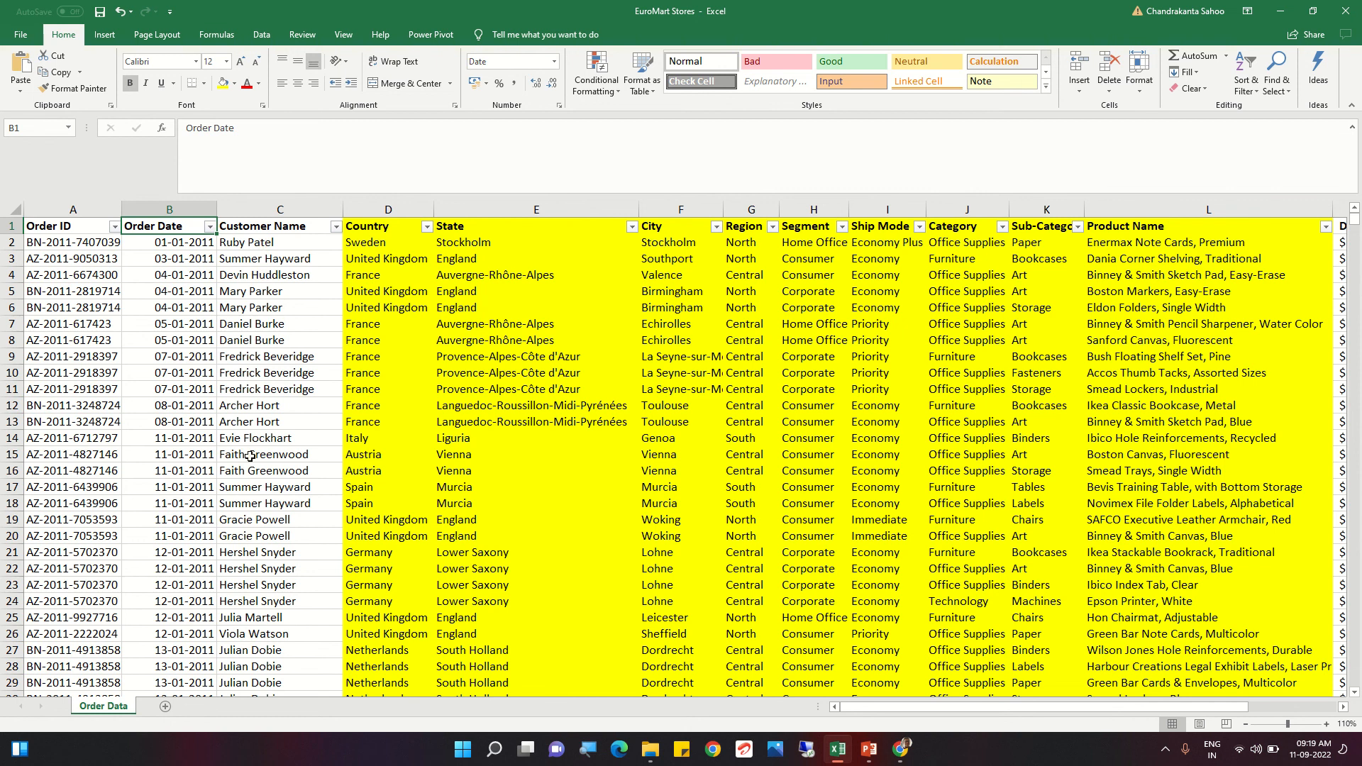
pyautogui.click(231, 411)
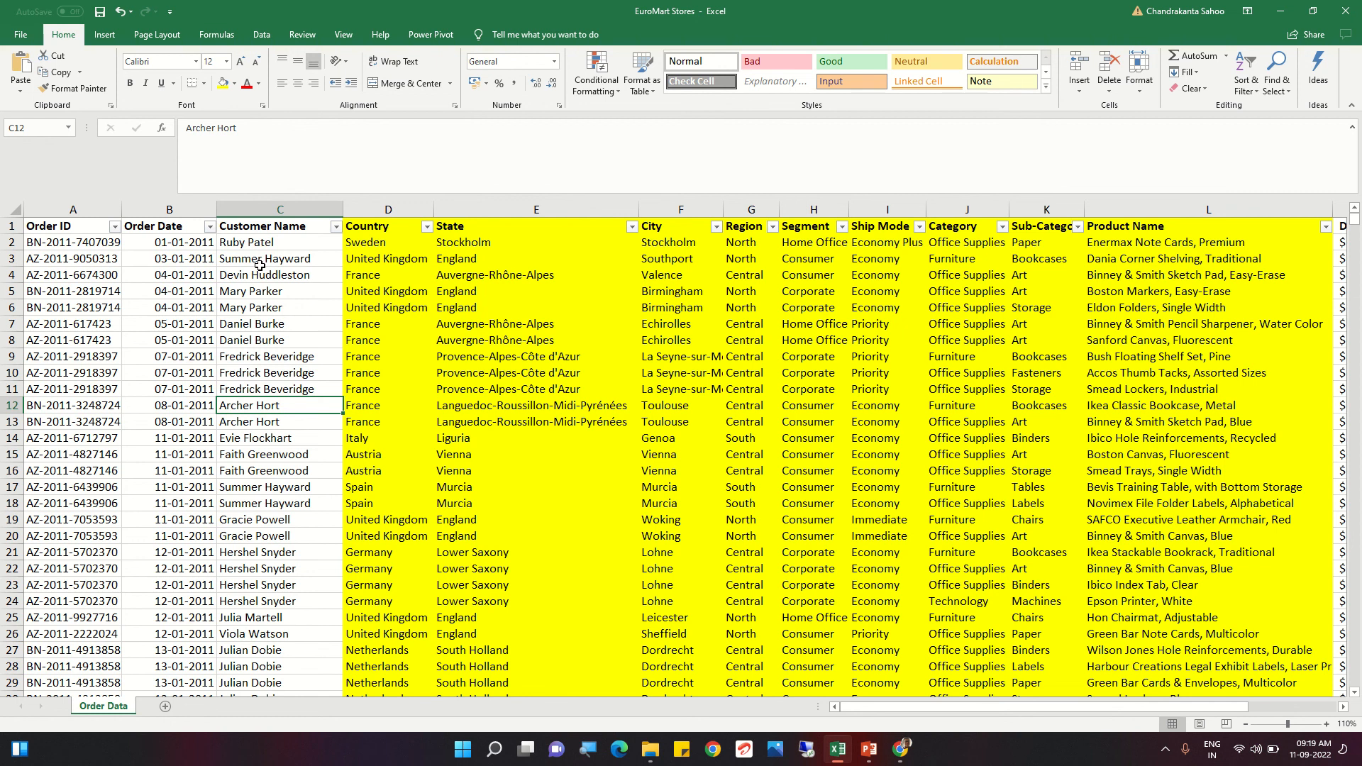
# Step: Review the order data from the Category column across to the end of the Feedback column
pyautogui.click(929, 437)
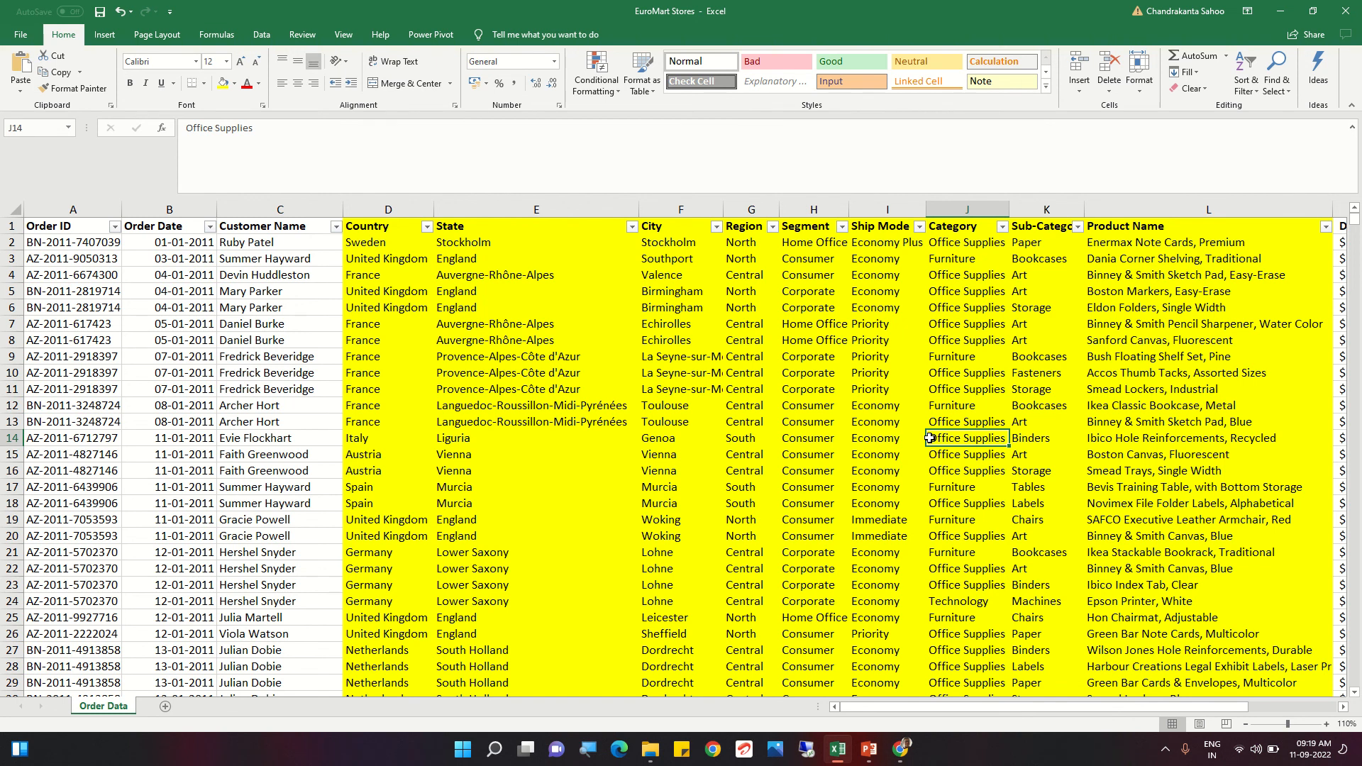
pyautogui.press('Right')
pyautogui.press('Right')
pyautogui.press('Right')
pyautogui.press('Right')
pyautogui.press('Right')
pyautogui.press('Right')
pyautogui.press('Right')
pyautogui.press('Right')
pyautogui.press('Right')
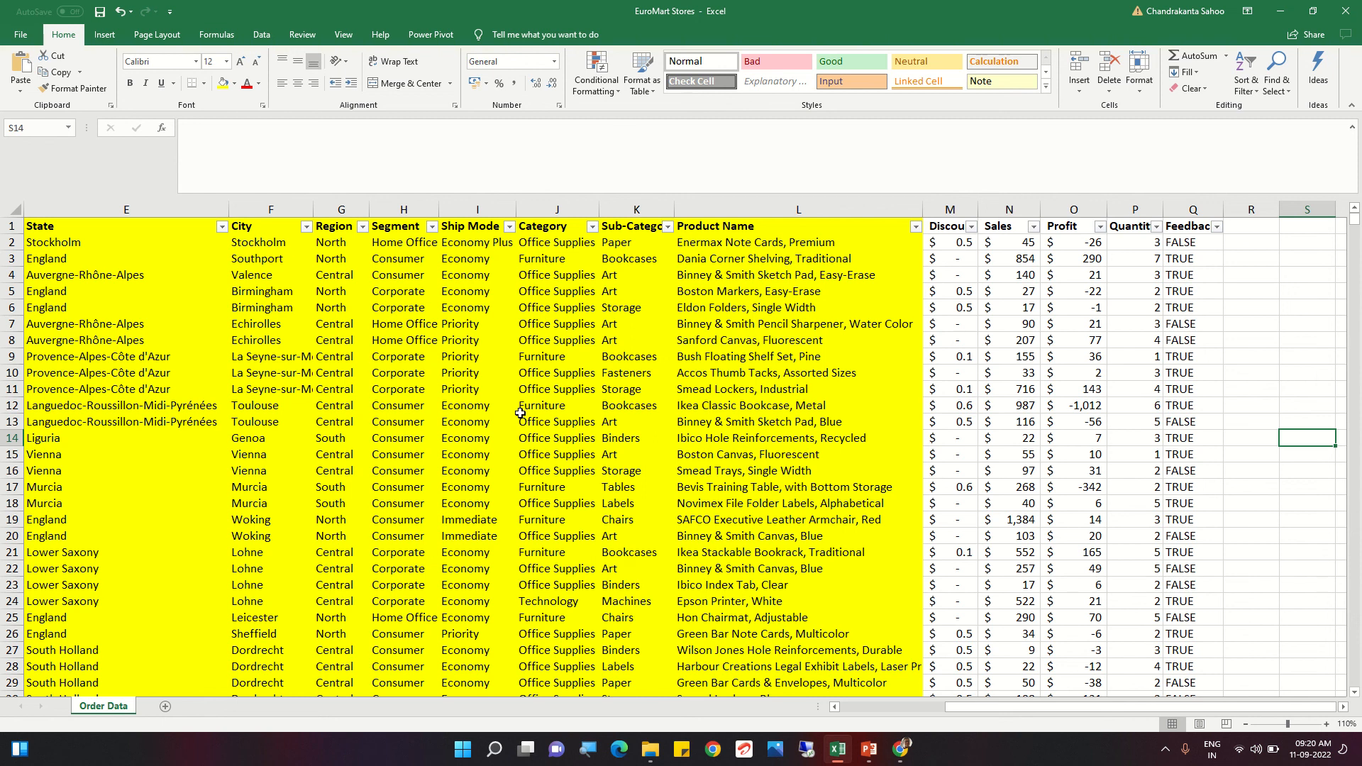
pyautogui.moveTo(560, 20)
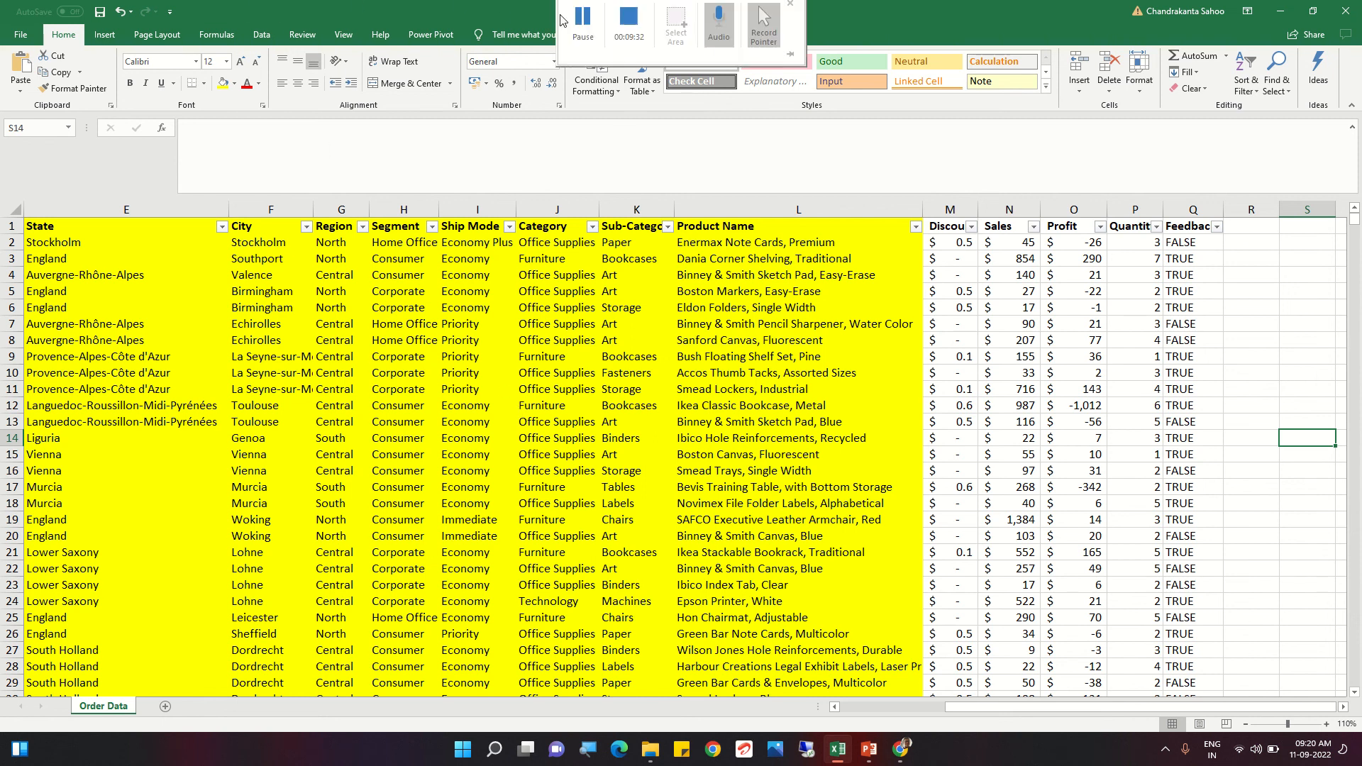